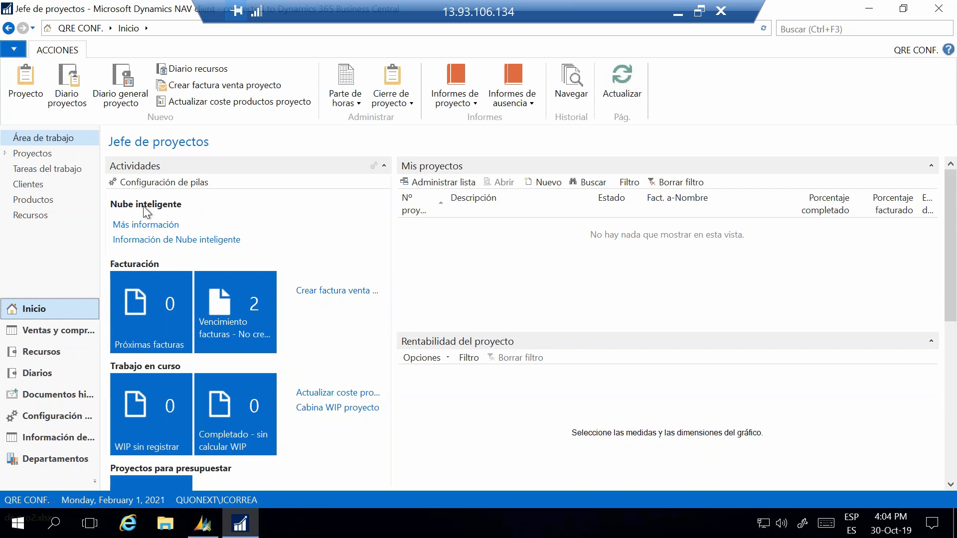
# Step: Open the Estudio viabilidad list from the Planificación area of the Proyectos-Promociones department
pyautogui.click(50, 459)
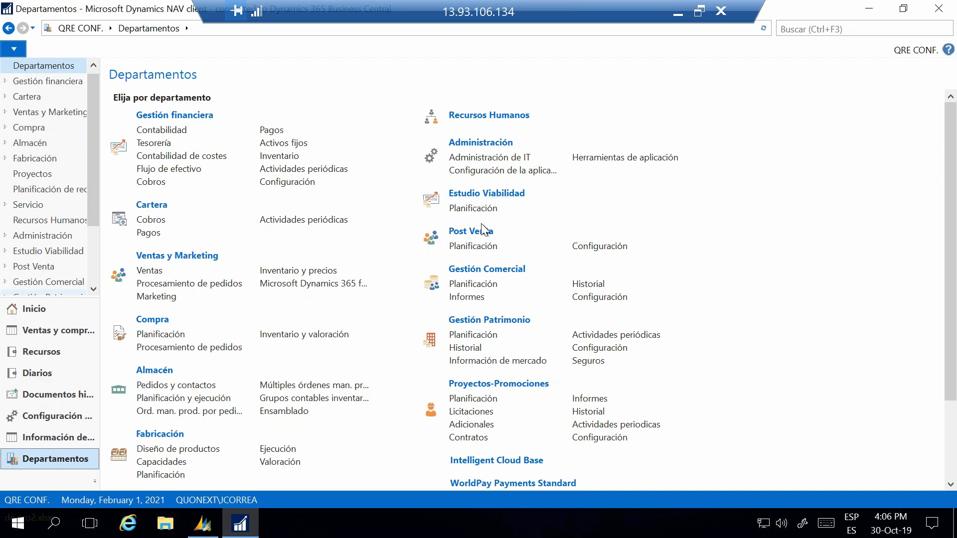
pyautogui.scroll(-3, 483, 230)
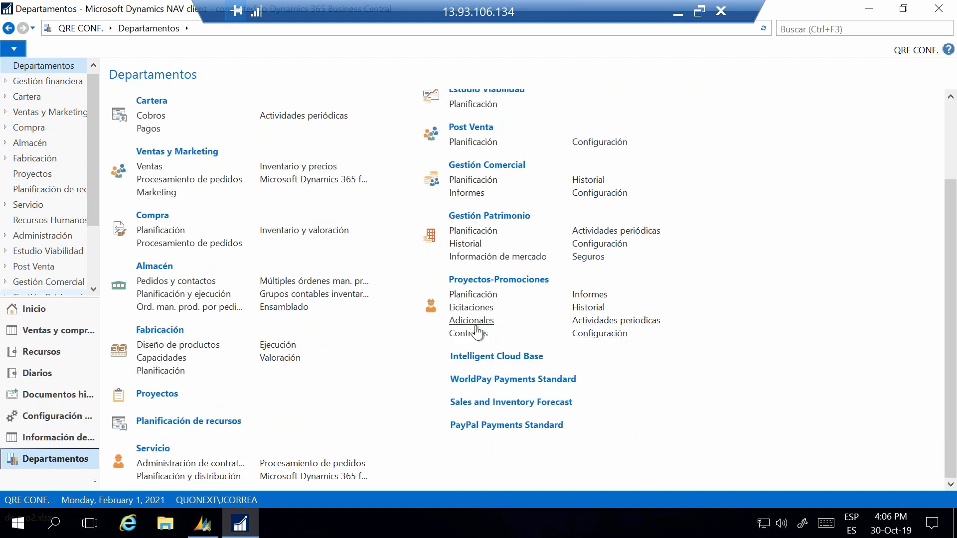
pyautogui.click(467, 296)
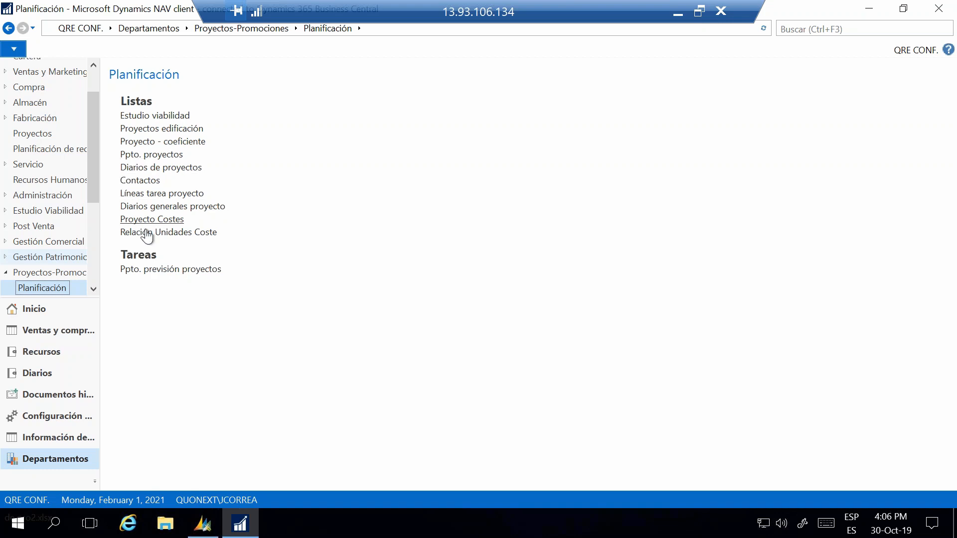
pyautogui.click(173, 117)
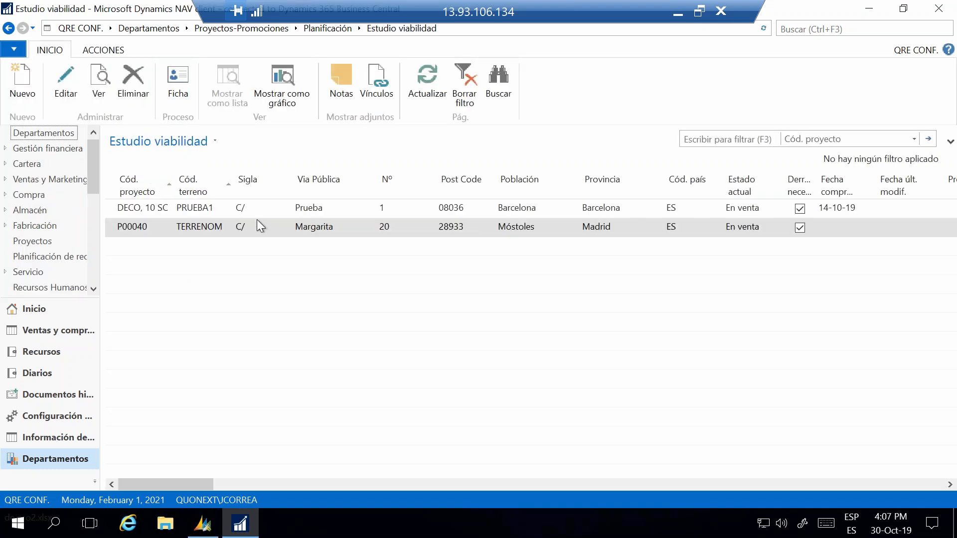
# Step: Open the feasibility study for project DECO, 10 SC with land code PRUEBA1 for editing
pyautogui.click(172, 215)
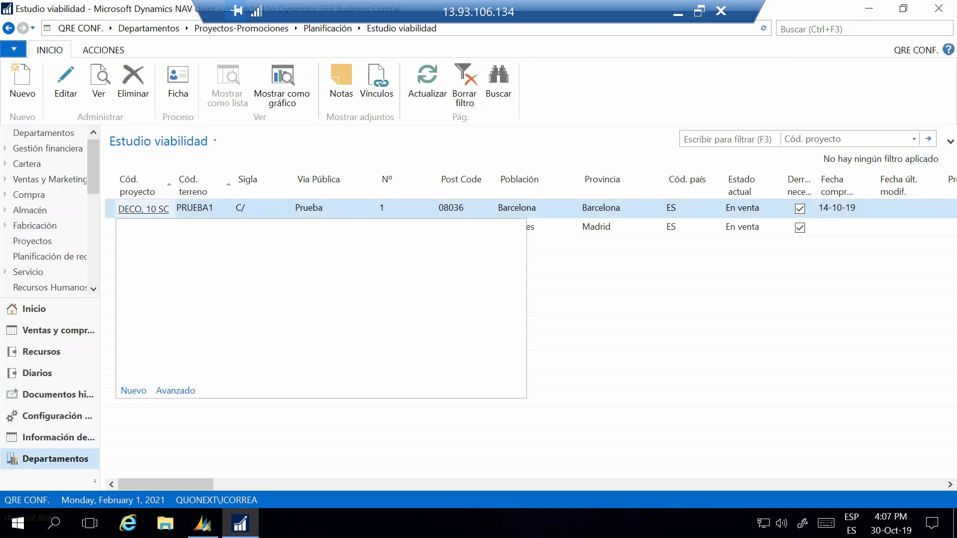
pyautogui.click(71, 82)
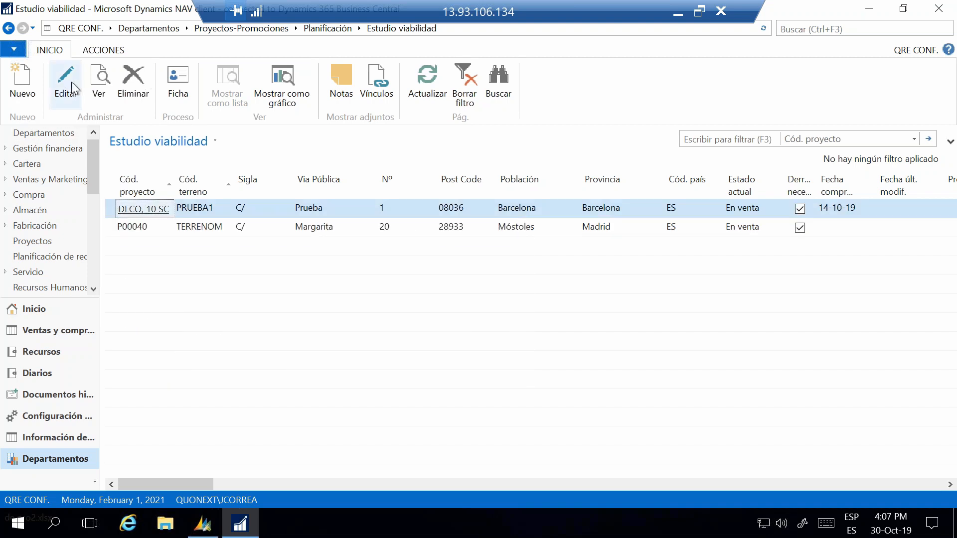
pyautogui.click(70, 85)
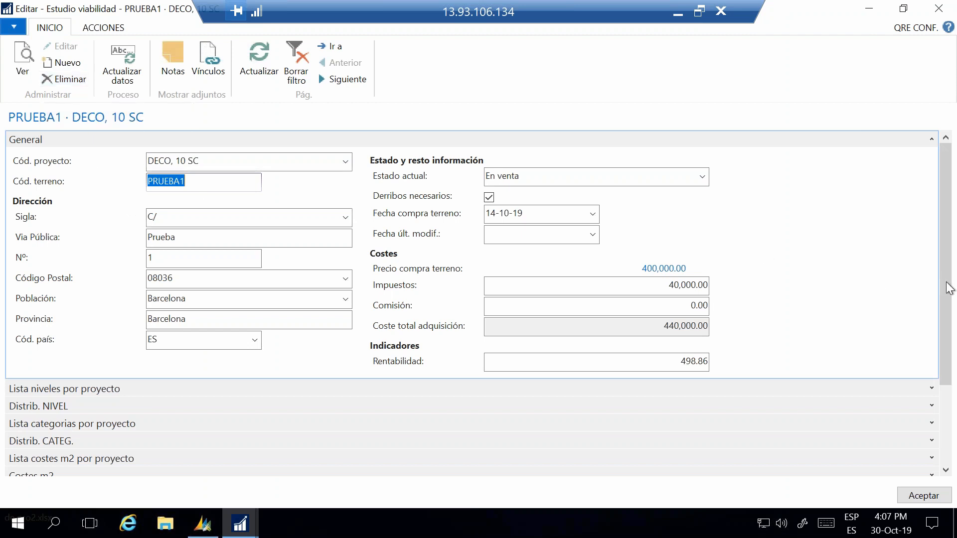
# Step: Look over the study's sections and review the available options for Estado actual without changing the status
pyautogui.moveTo(947, 299); pyautogui.dragTo(952, 386)
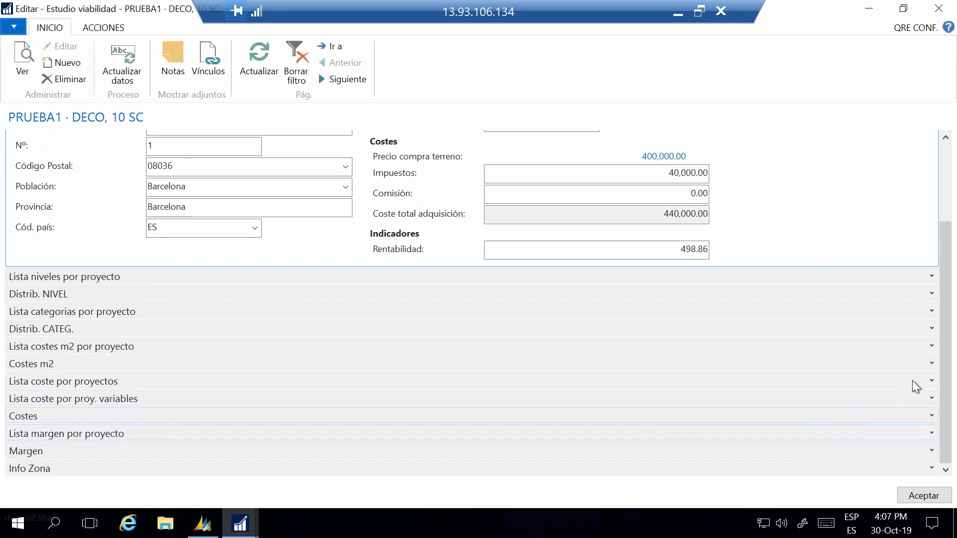
pyautogui.scroll(2, 946, 310)
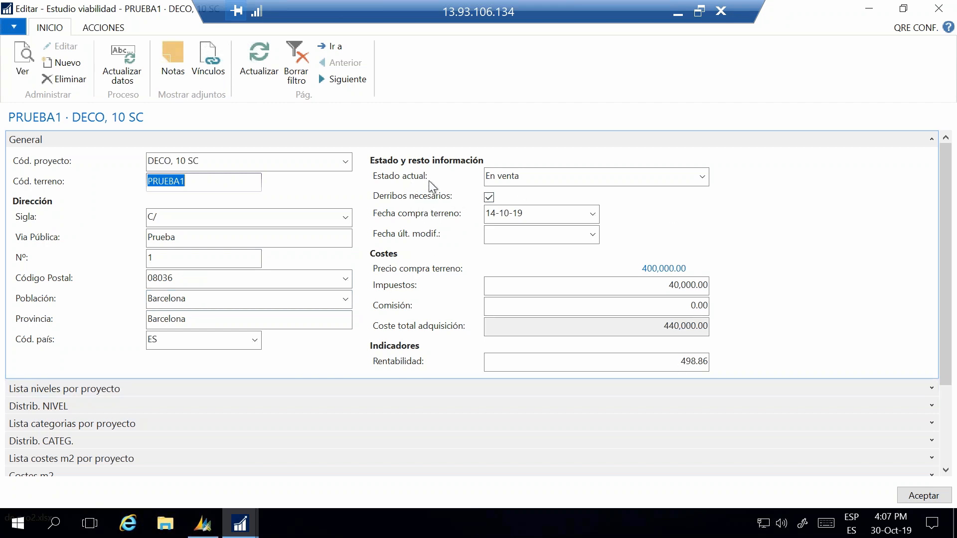
pyautogui.click(706, 182)
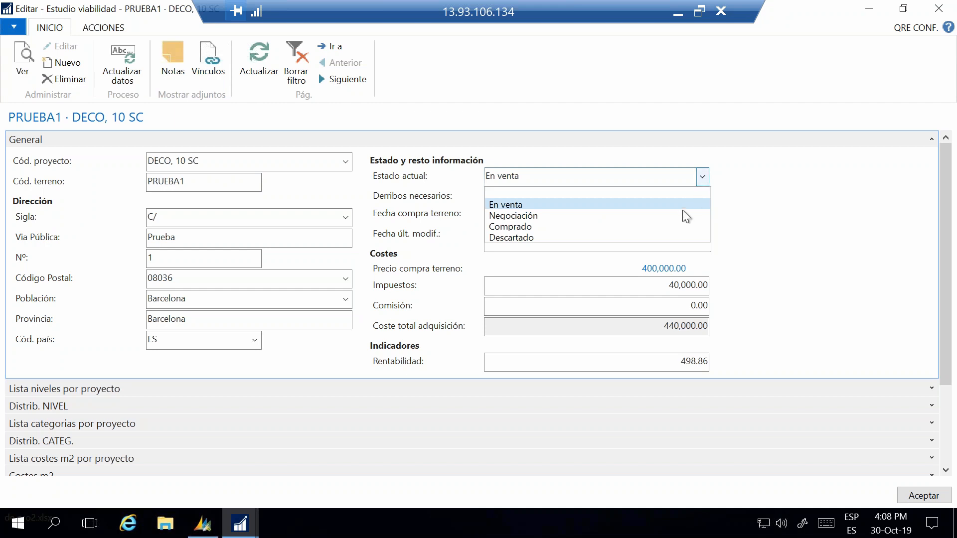
pyautogui.click(703, 178)
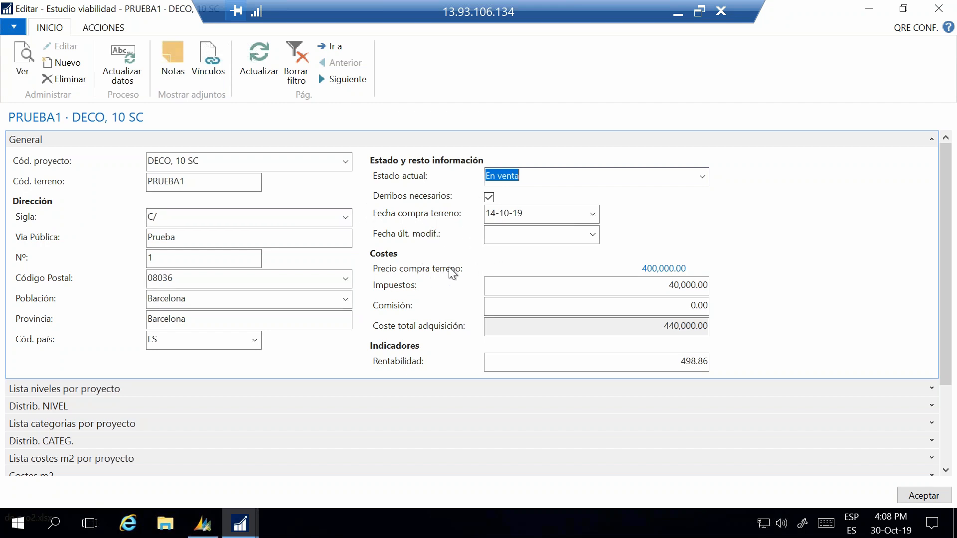
# Step: Examine the land payments list behind Precio compra terreno, including the instalment columns, and return to the study
pyautogui.click(658, 272)
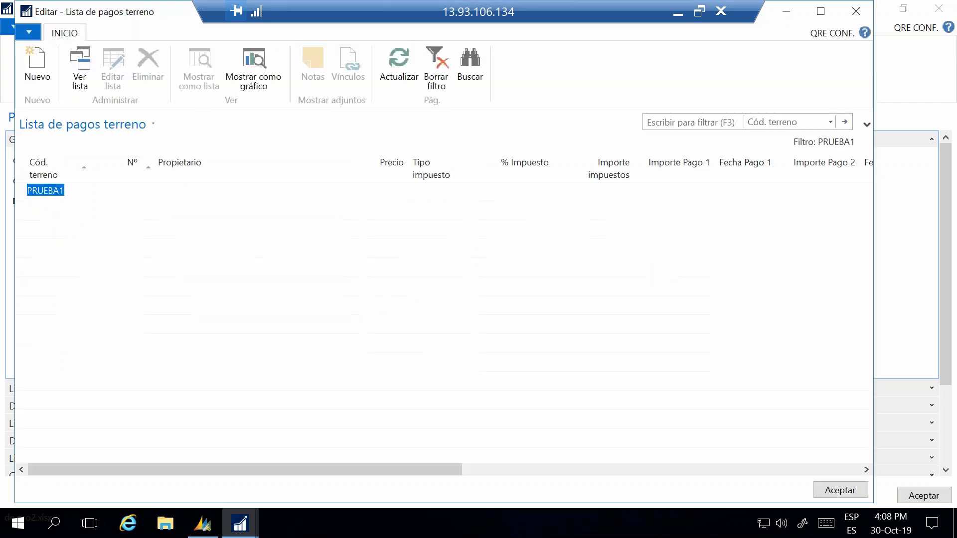
pyautogui.click(821, 16)
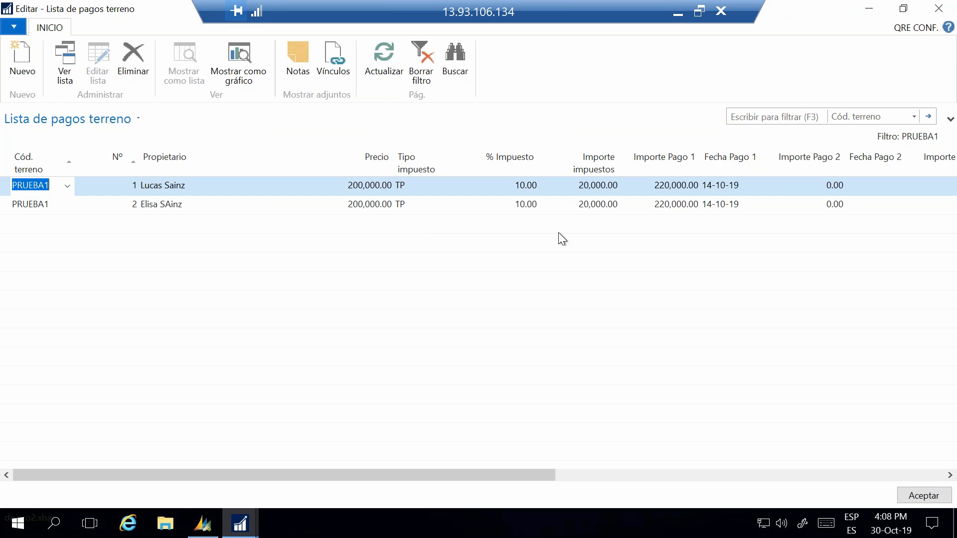
pyautogui.moveTo(562, 478); pyautogui.dragTo(742, 502)
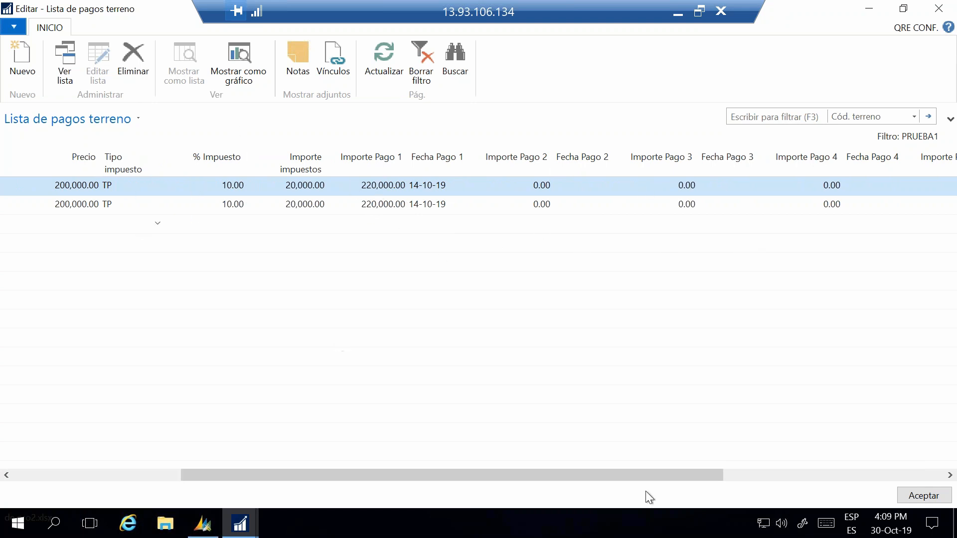
pyautogui.click(925, 497)
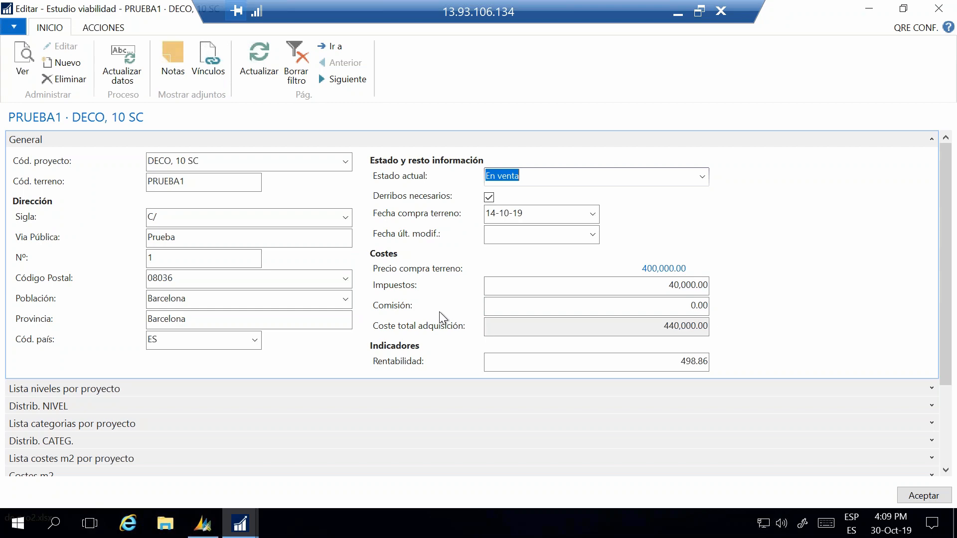
# Step: Expand Lista niveles por proyecto and examine its surface columns across to M2 útiles pendientes
pyautogui.scroll(-3, 440, 312)
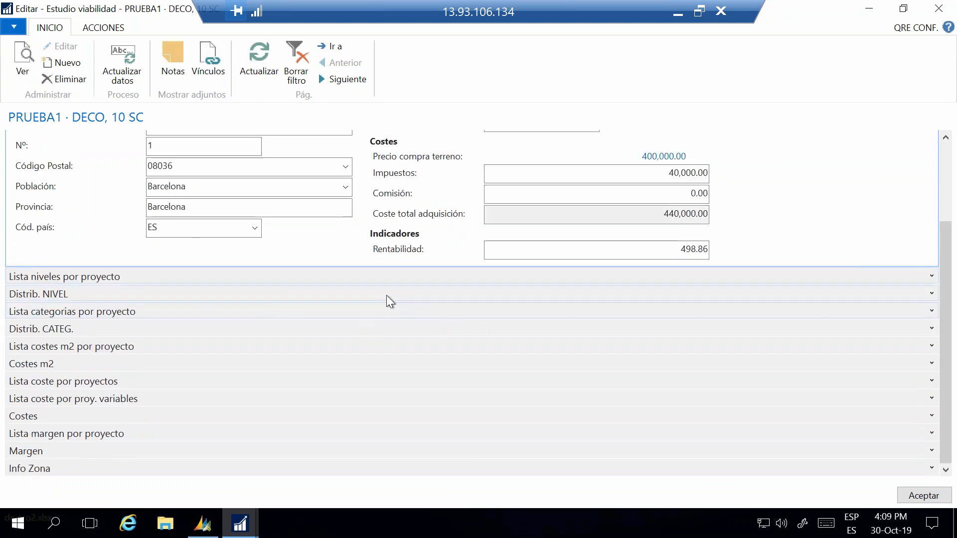
pyautogui.scroll(3, 688, 337)
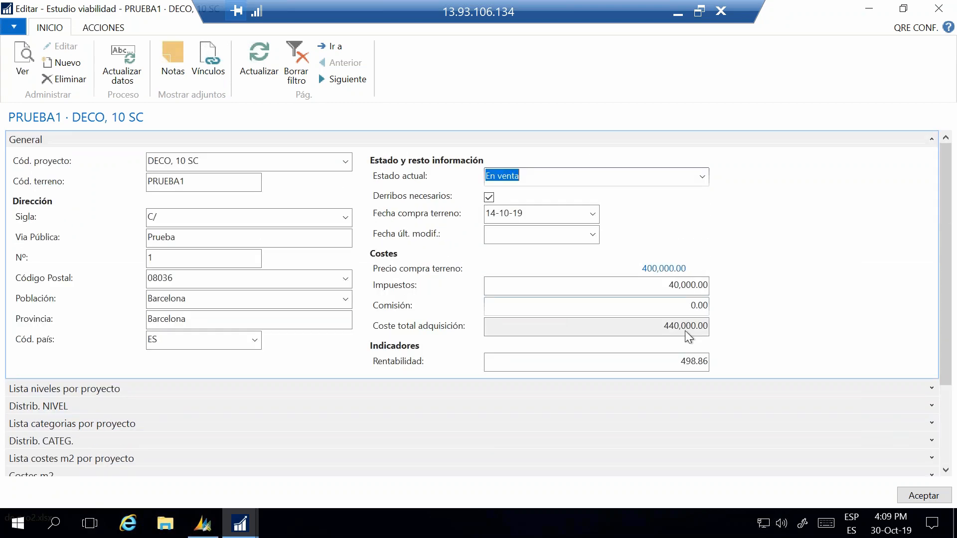
pyautogui.scroll(-3, 768, 252)
pyautogui.scroll(3, 774, 262)
pyautogui.scroll(-2, 942, 447)
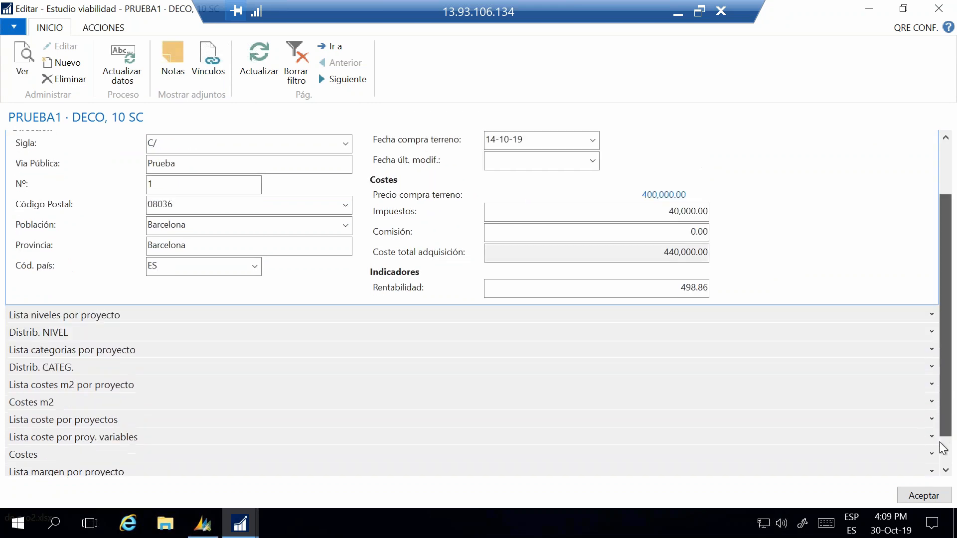
pyautogui.scroll(-1, 943, 447)
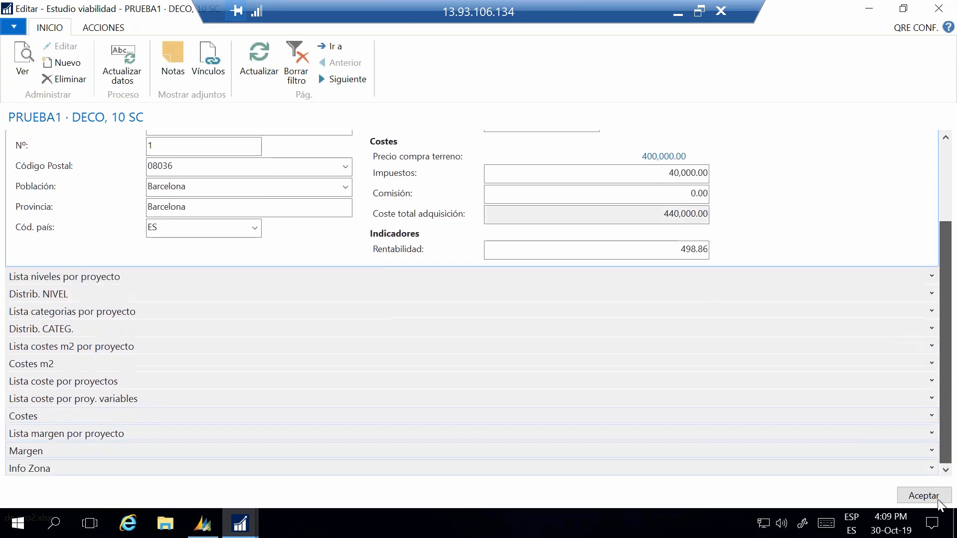
pyautogui.click(931, 277)
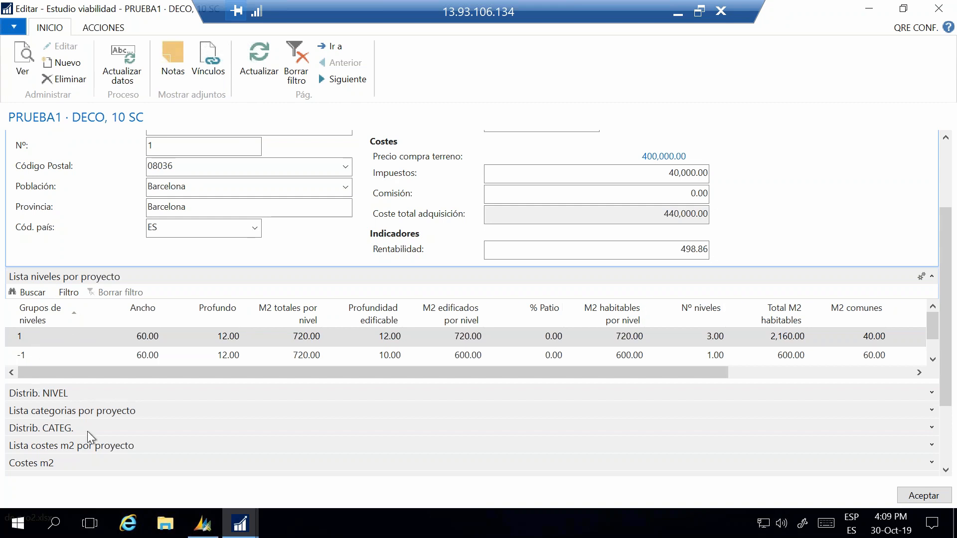
pyautogui.moveTo(142, 378); pyautogui.dragTo(181, 381)
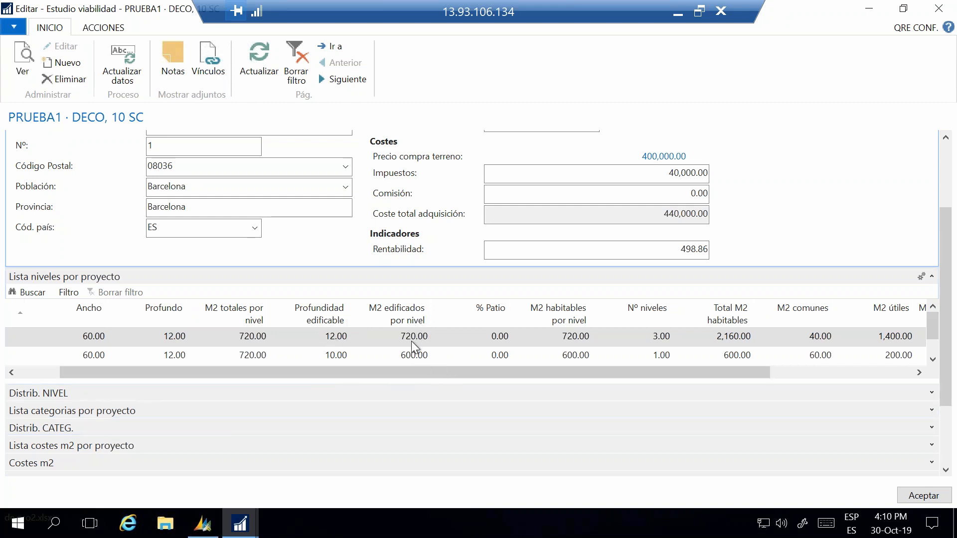
pyautogui.moveTo(428, 371); pyautogui.dragTo(600, 374)
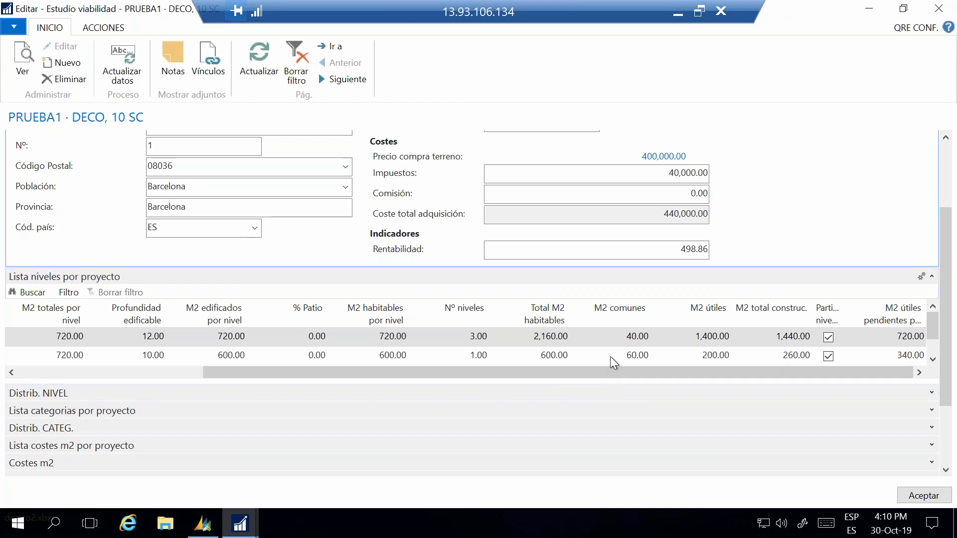
# Step: Review the totals in Distrib. NIVEL and collapse both level sections
pyautogui.click(932, 394)
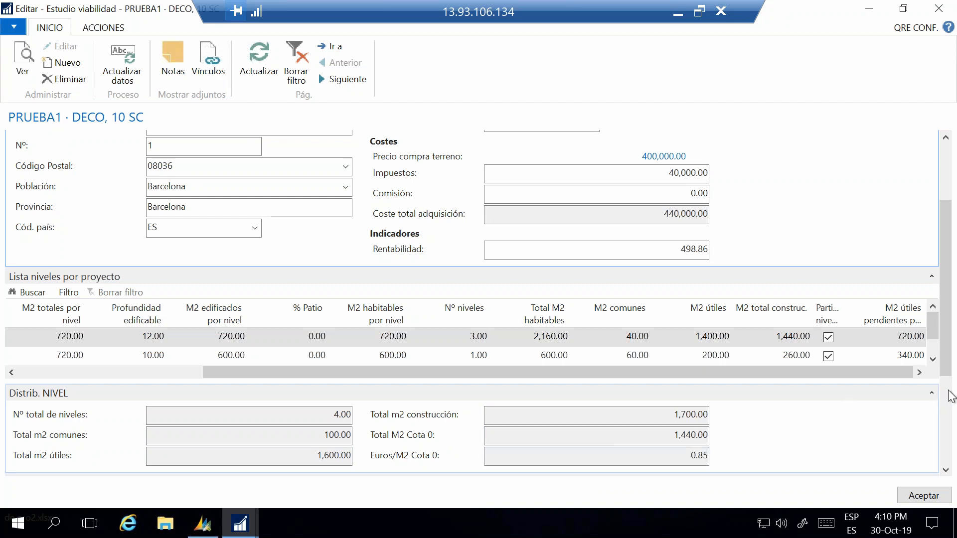
pyautogui.click(932, 276)
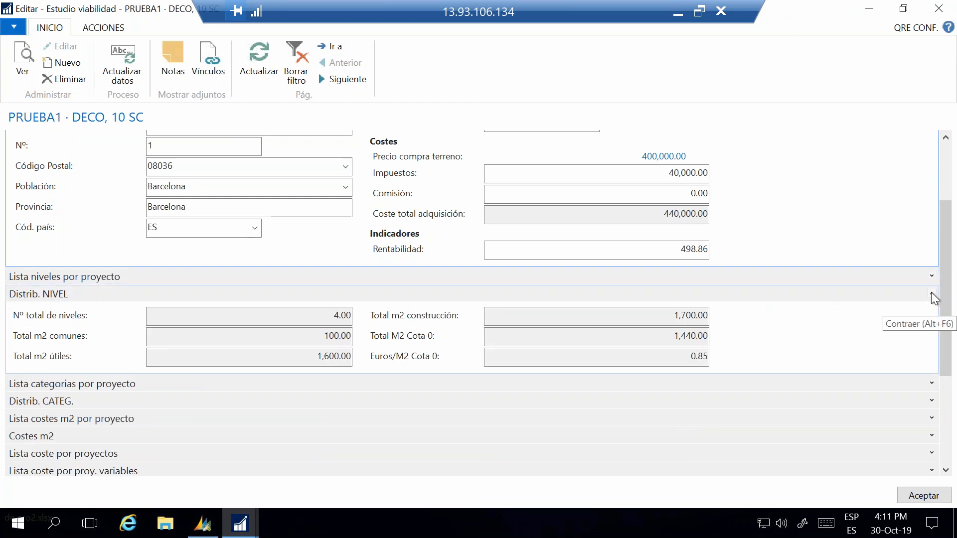
pyautogui.click(931, 293)
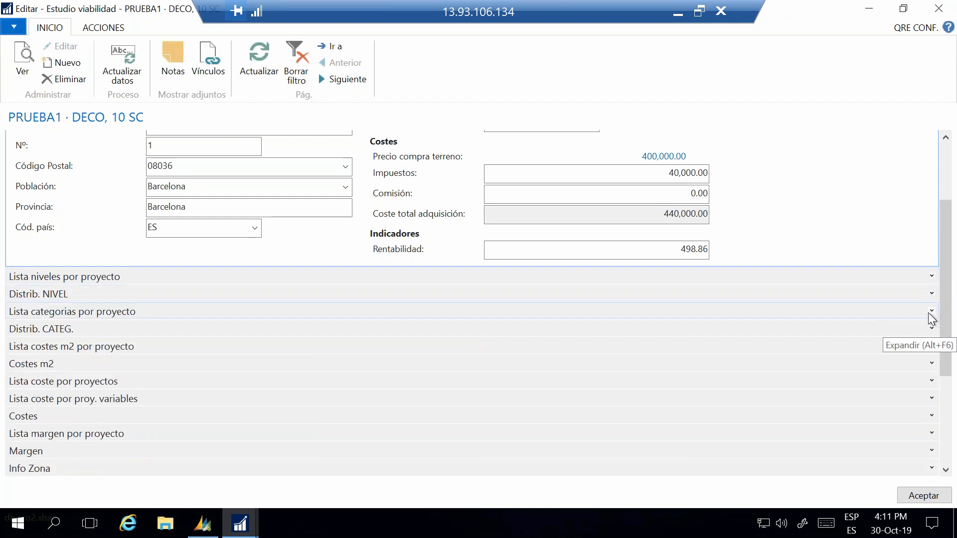
# Step: Review Lista categorias por proyecto and the Distrib. CATEG. totals, collapsing each section after viewing it
pyautogui.click(932, 312)
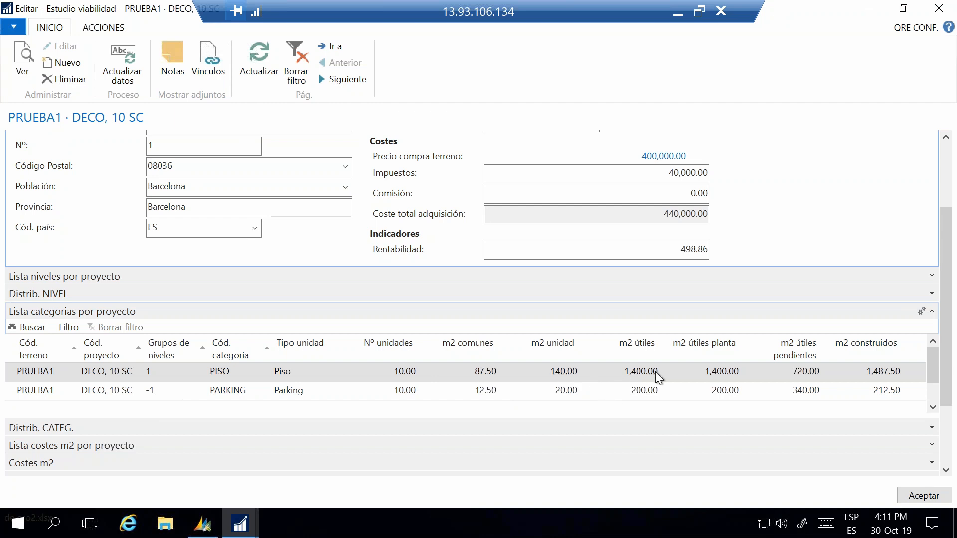
pyautogui.click(932, 312)
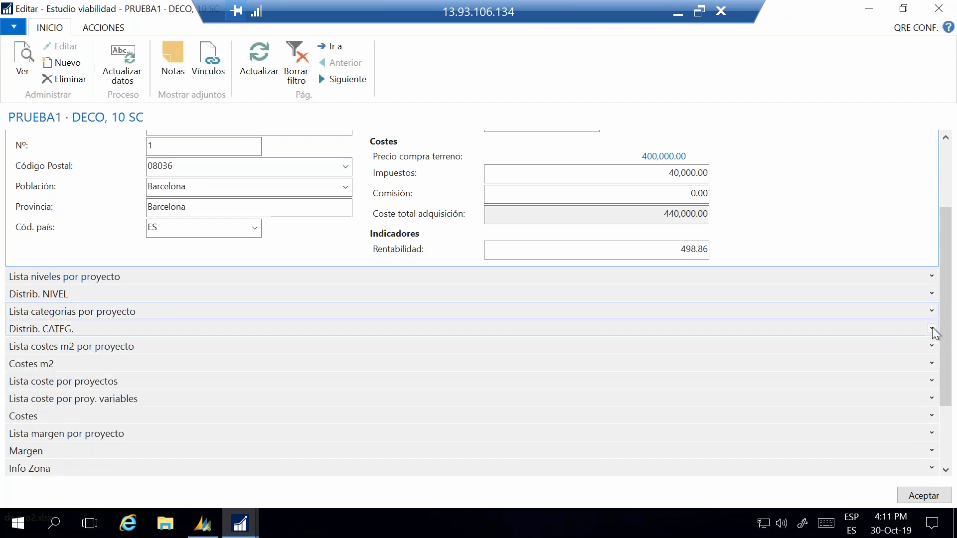
pyautogui.click(932, 329)
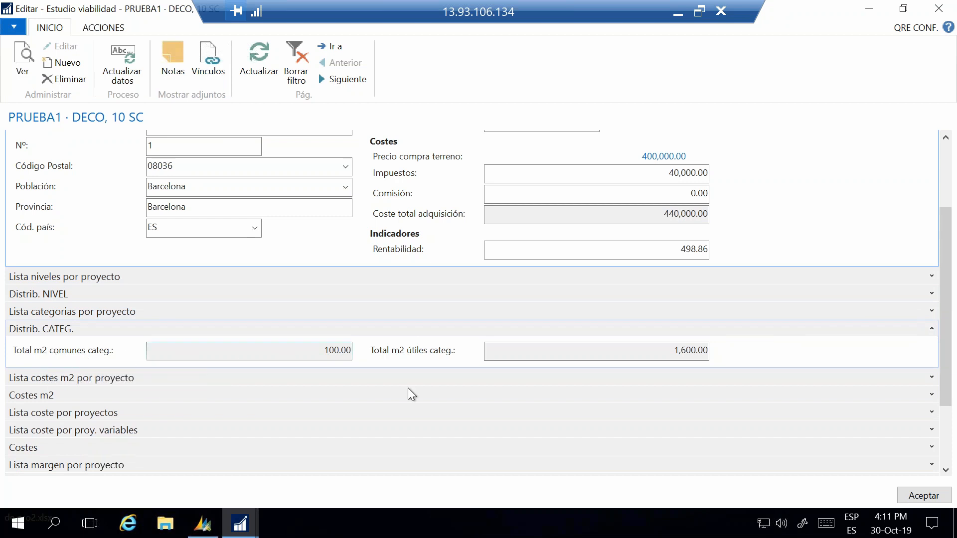
pyautogui.click(932, 329)
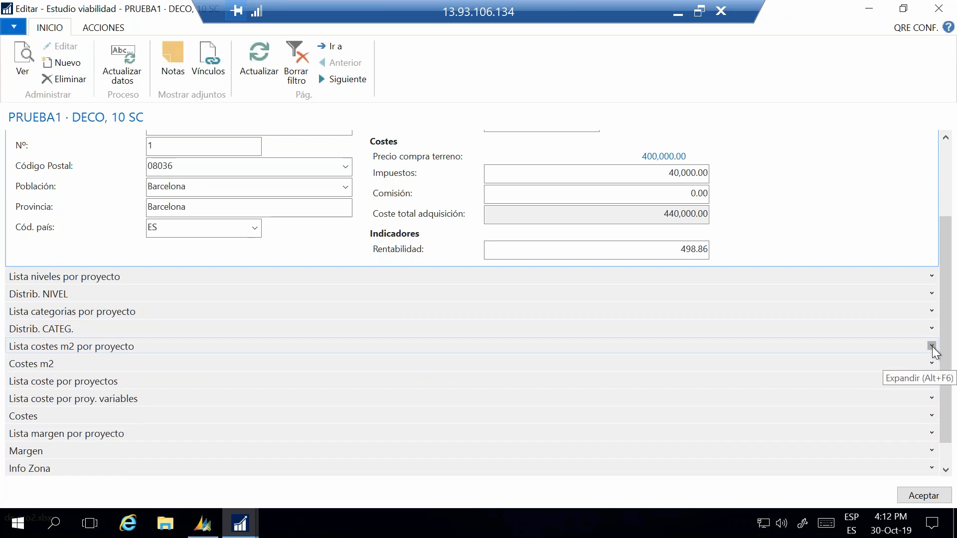
# Step: Review the cost columns in Lista costes m2 por proyecto and Lista coste por proyectos, collapsing each section after viewing it
pyautogui.click(931, 346)
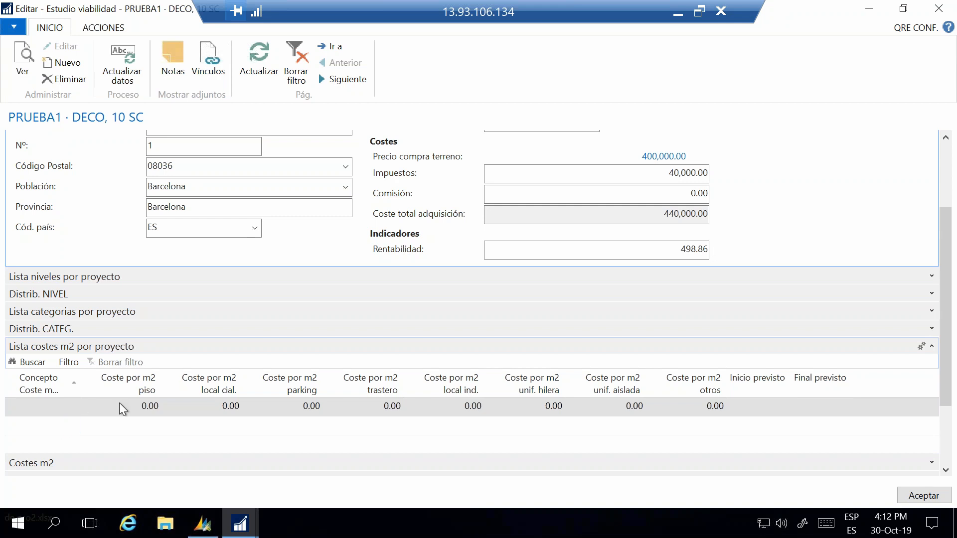
pyautogui.click(932, 347)
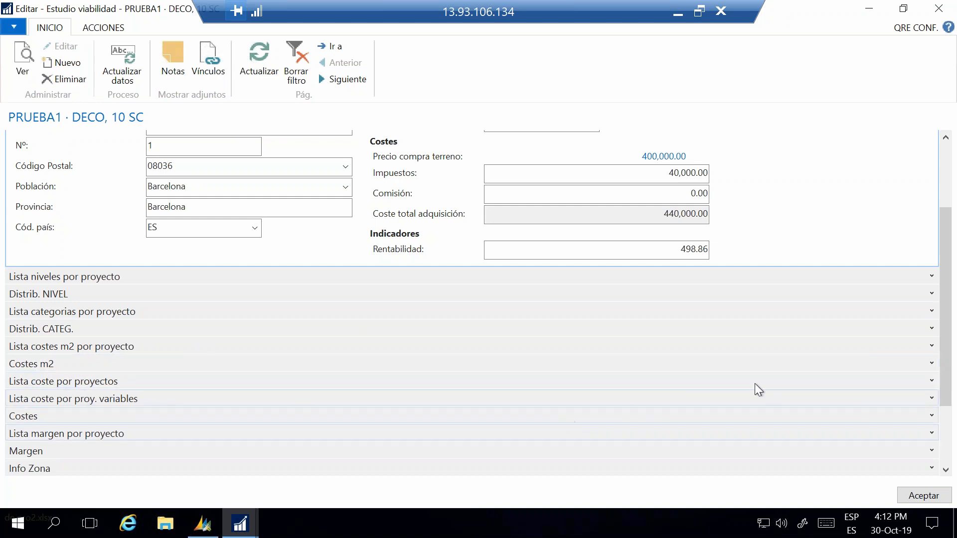
pyautogui.click(931, 381)
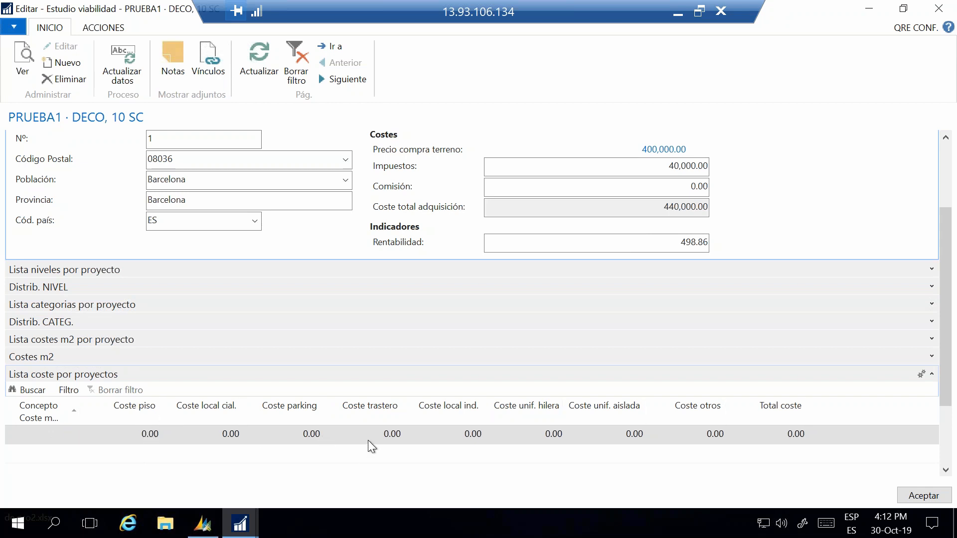
pyautogui.click(931, 375)
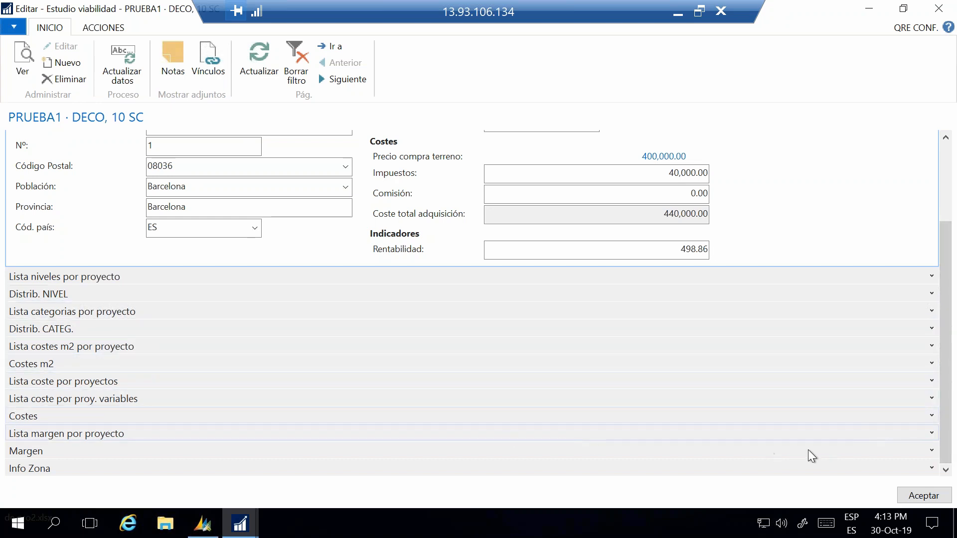
# Step: Expand Lista margen por proyecto and examine the PARKING and PISO margin columns across to % Entrada and % Pagos 1
pyautogui.click(932, 432)
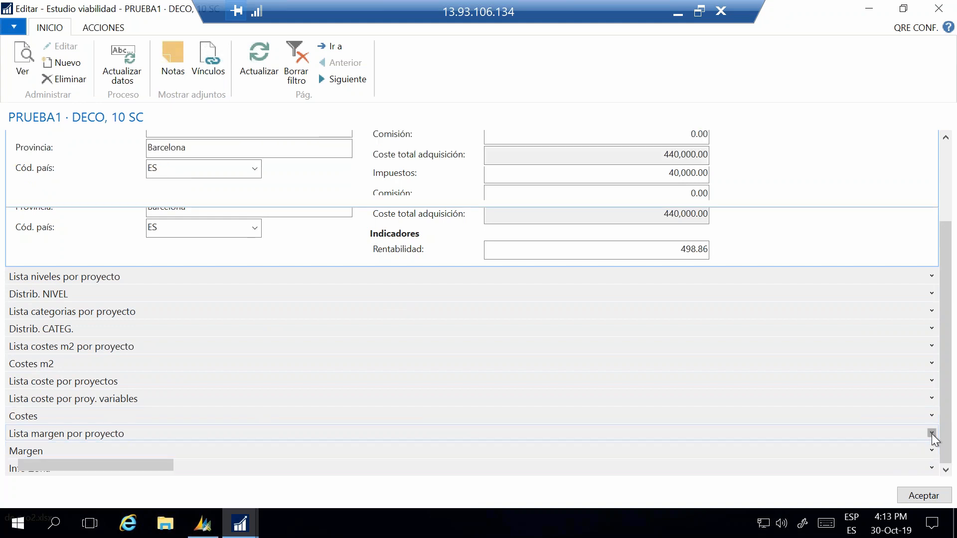
pyautogui.scroll(-1, 409, 417)
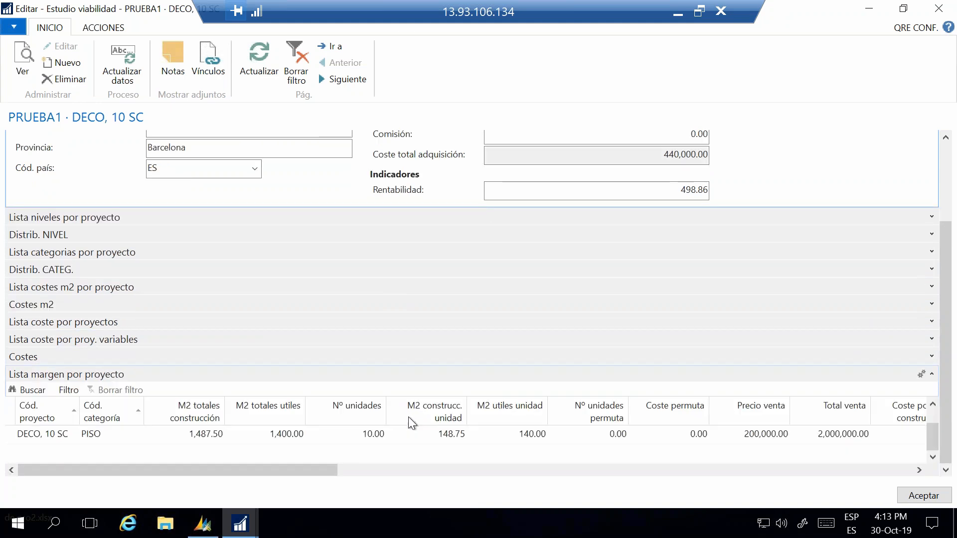
pyautogui.scroll(1, 376, 444)
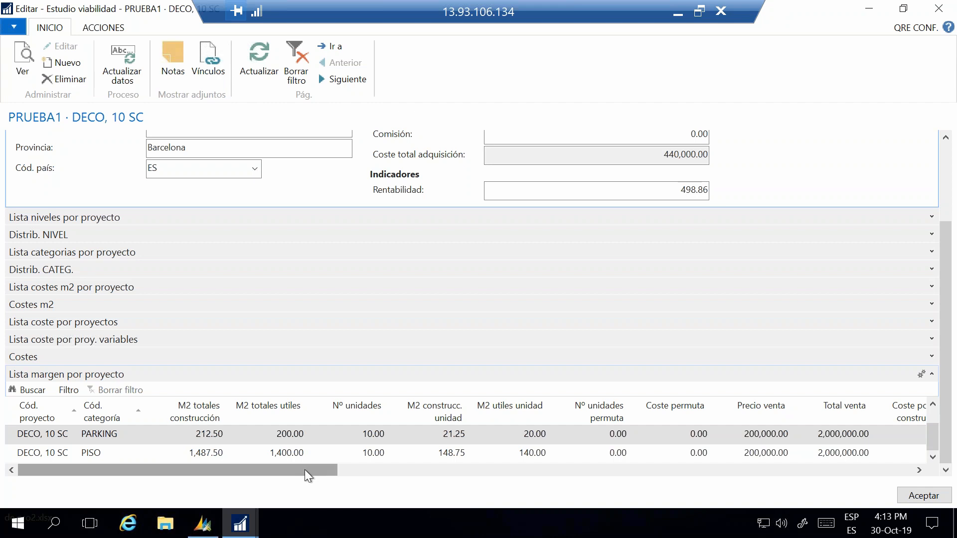
pyautogui.moveTo(307, 470); pyautogui.dragTo(725, 497)
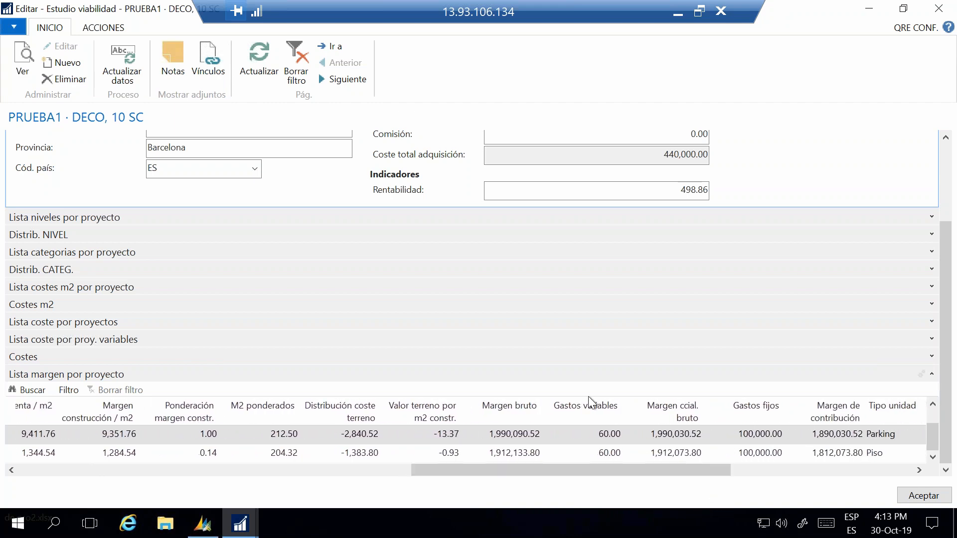
pyautogui.moveTo(626, 472); pyautogui.dragTo(689, 474)
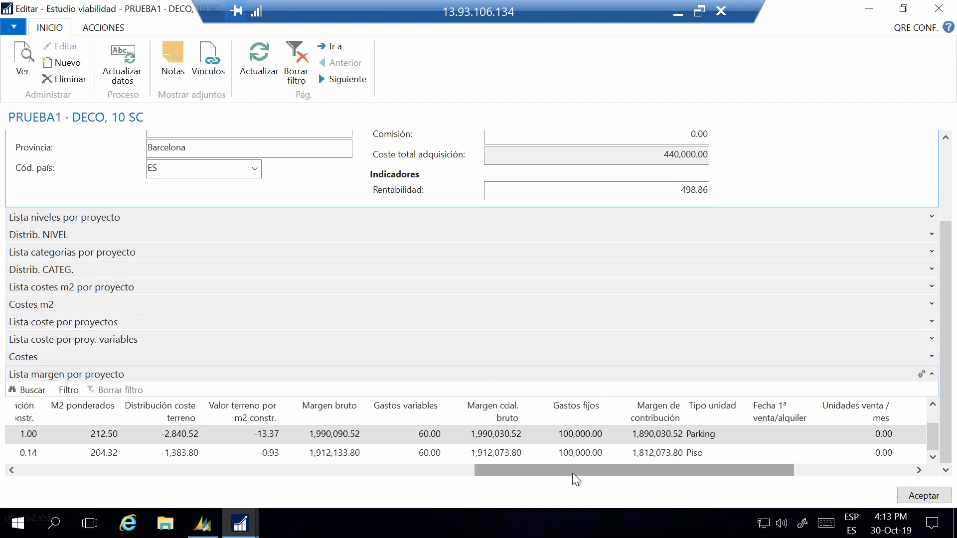
pyautogui.moveTo(576, 474); pyautogui.dragTo(624, 475)
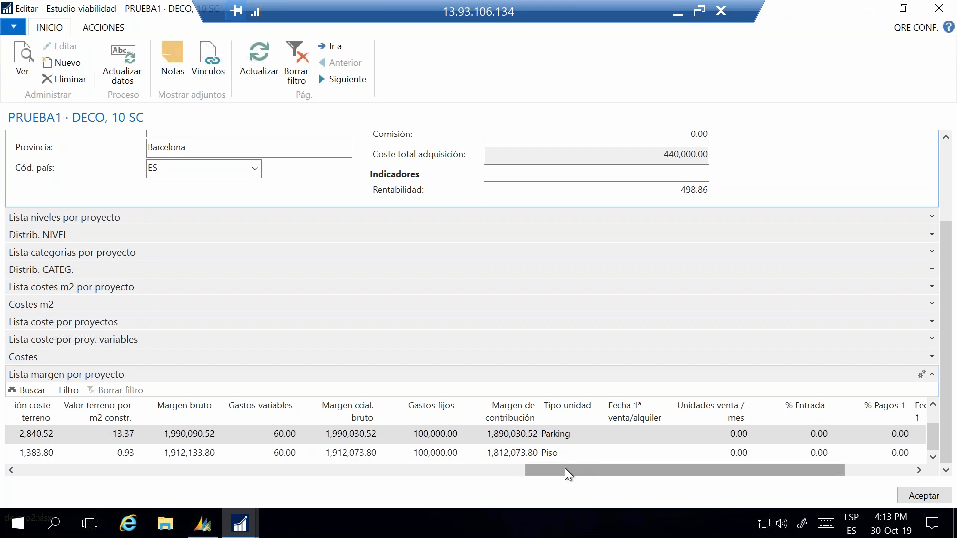
# Step: Expand the Margen section to review its totals, and close the feasibility study card
pyautogui.scroll(-2, 940, 387)
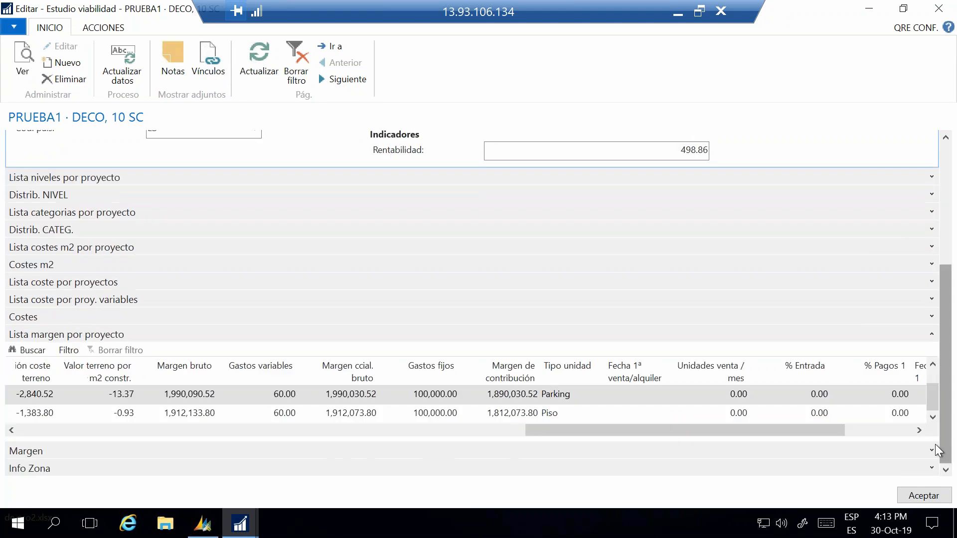
pyautogui.click(932, 452)
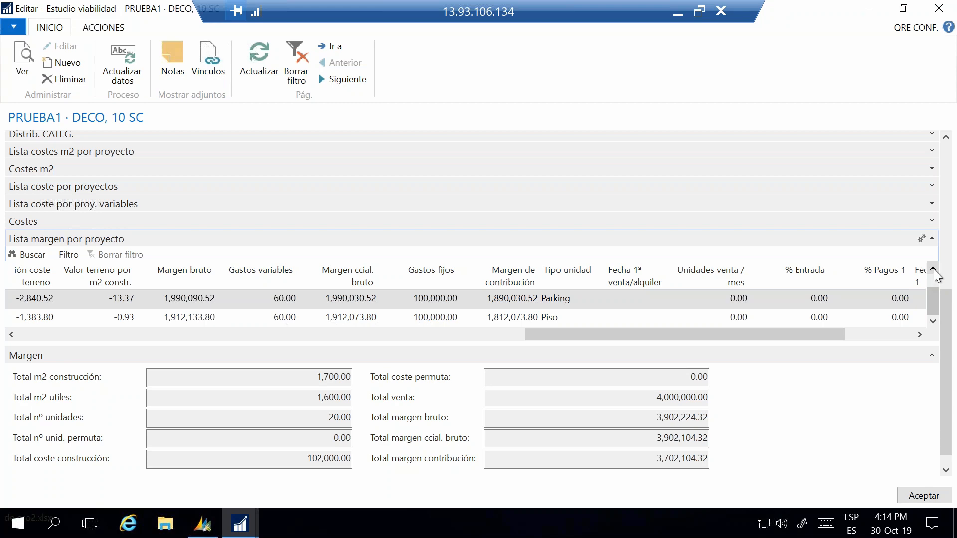
pyautogui.click(940, 10)
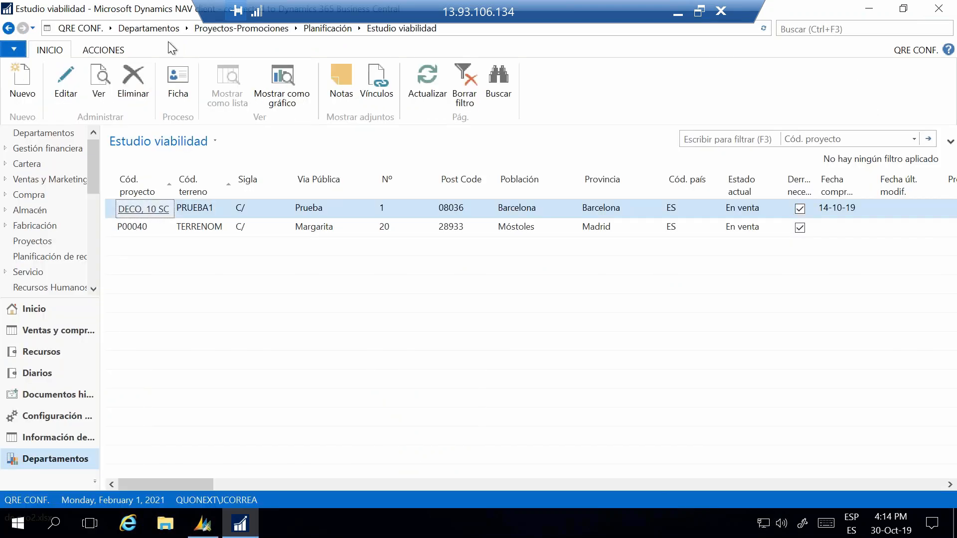
# Step: Go to Proyectos edificación under Planificación and open project P00010 for editing
pyautogui.click(310, 31)
pyautogui.click(182, 129)
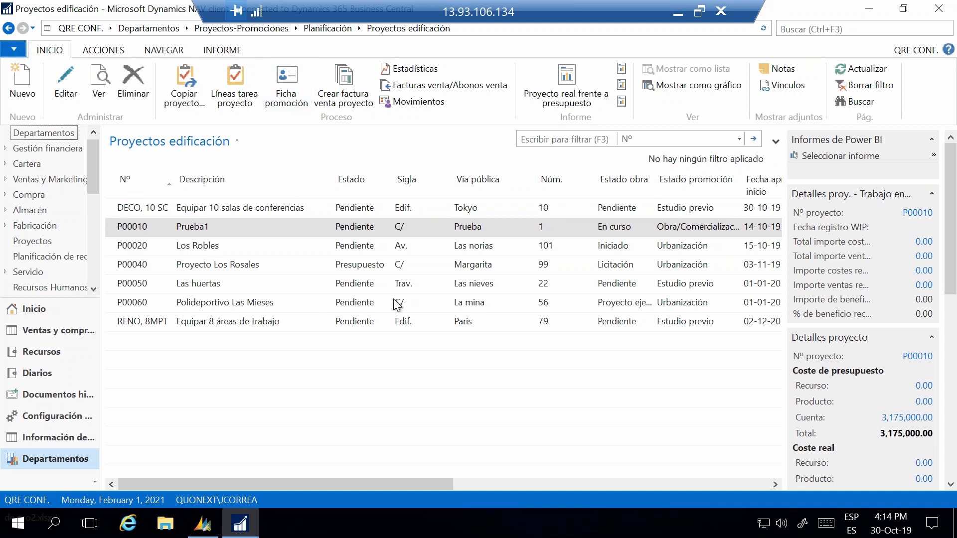
pyautogui.click(66, 85)
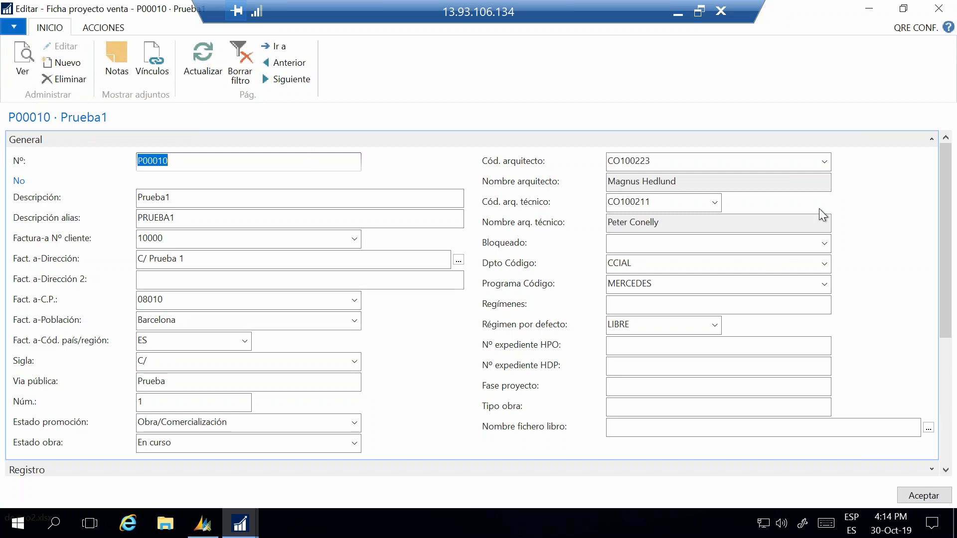
# Step: Look over the project's General data and review the dates in Plazos, collapsing that section after viewing it
pyautogui.scroll(-2, 947, 357)
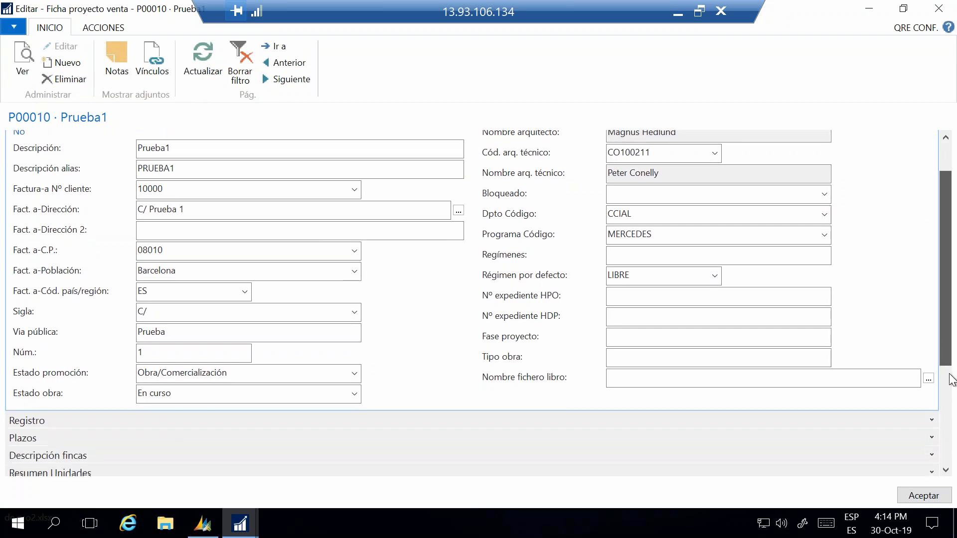
pyautogui.scroll(-5, 951, 380)
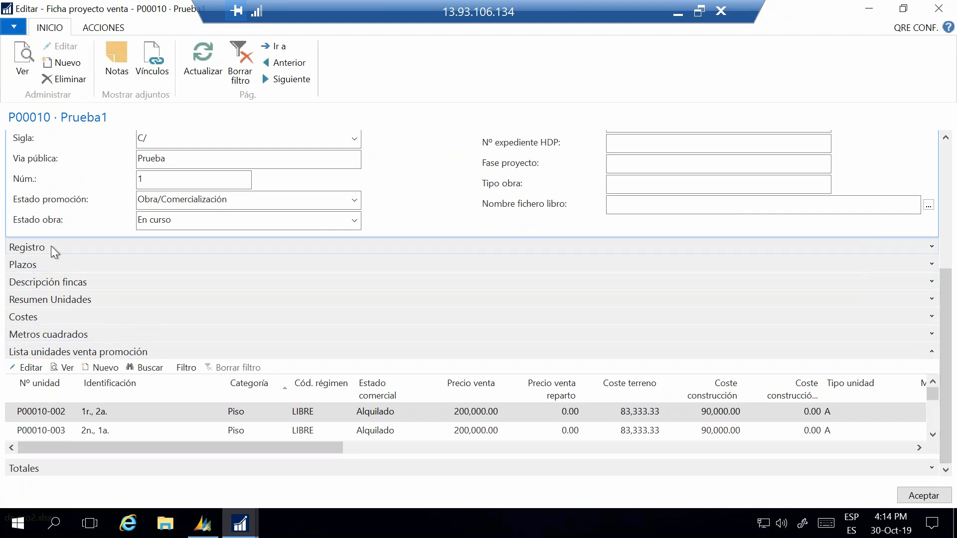
pyautogui.click(932, 264)
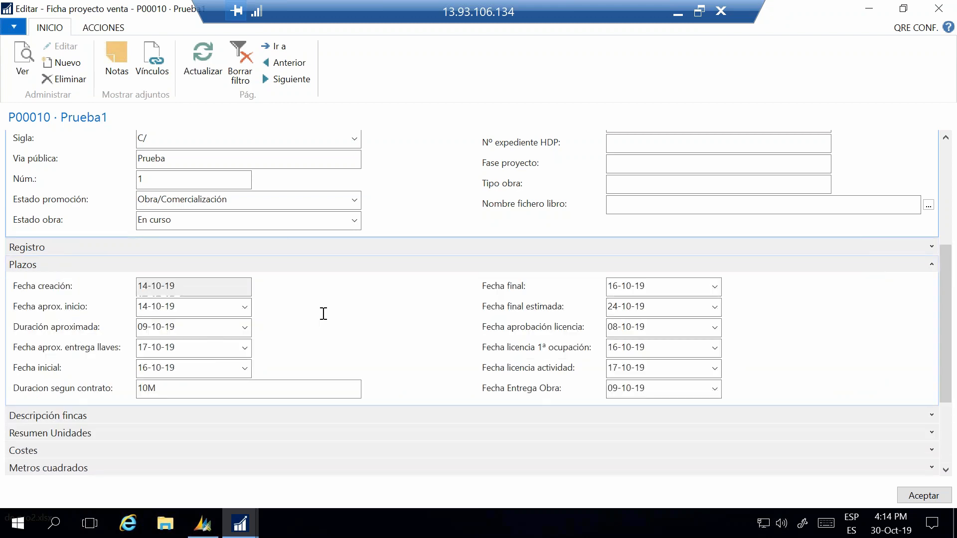
pyautogui.click(932, 264)
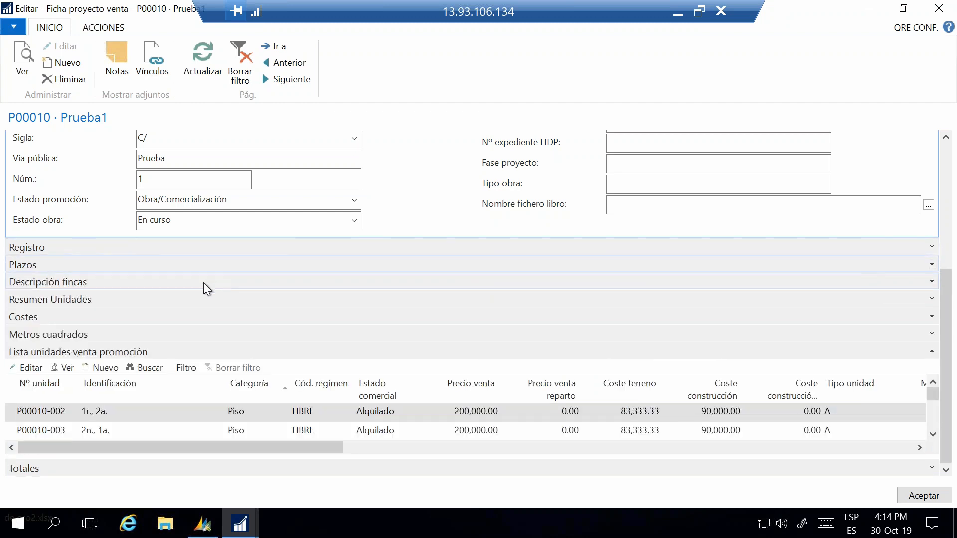
# Step: Review Resumen Unidades and the Costes section, collapsing each one after viewing it
pyautogui.click(932, 300)
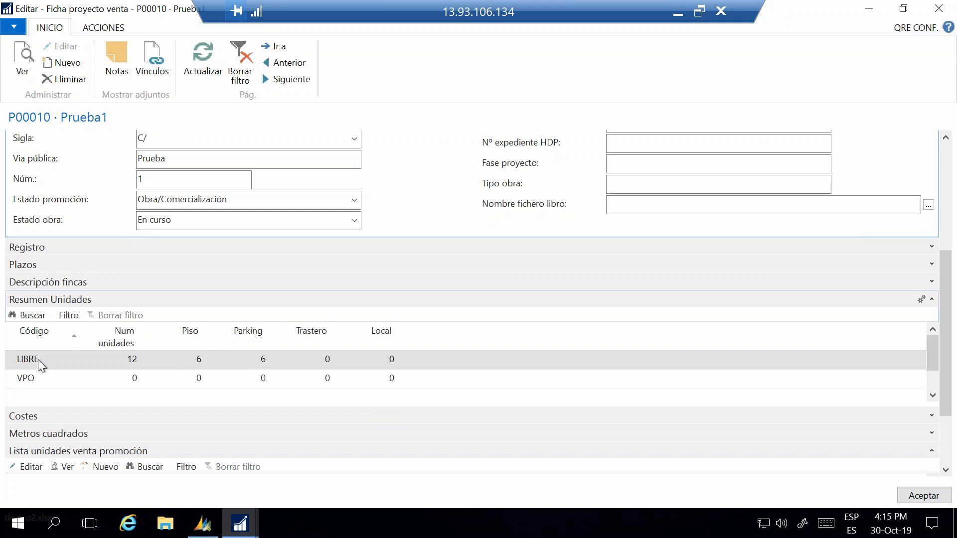
pyautogui.click(933, 300)
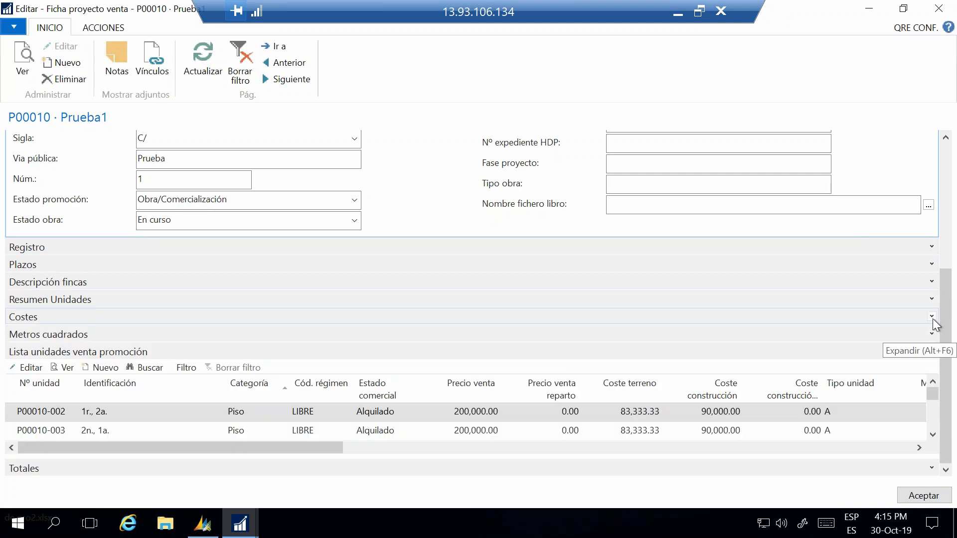
pyautogui.click(933, 320)
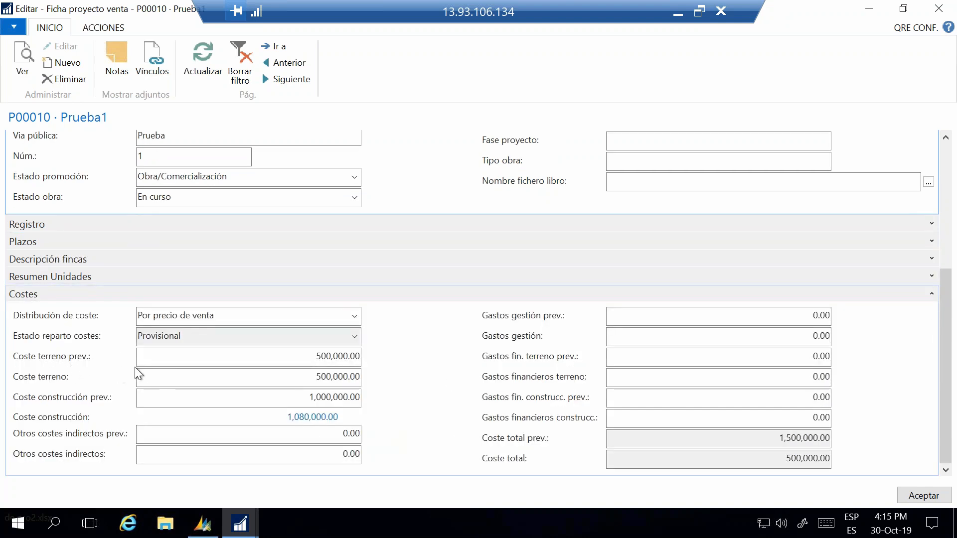
pyautogui.click(932, 294)
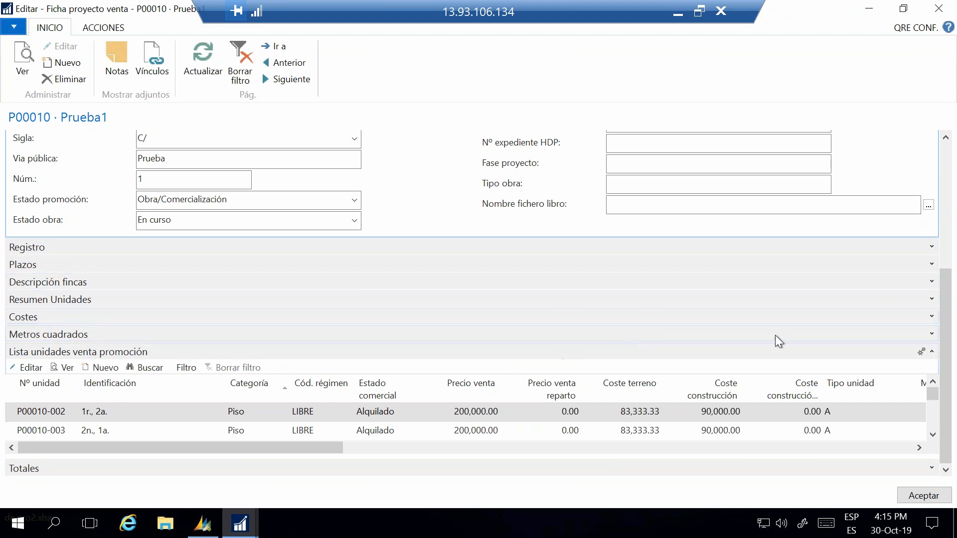
# Step: Review the surface breakdown by unit type in Metros cuadrados and collapse the section
pyautogui.click(931, 335)
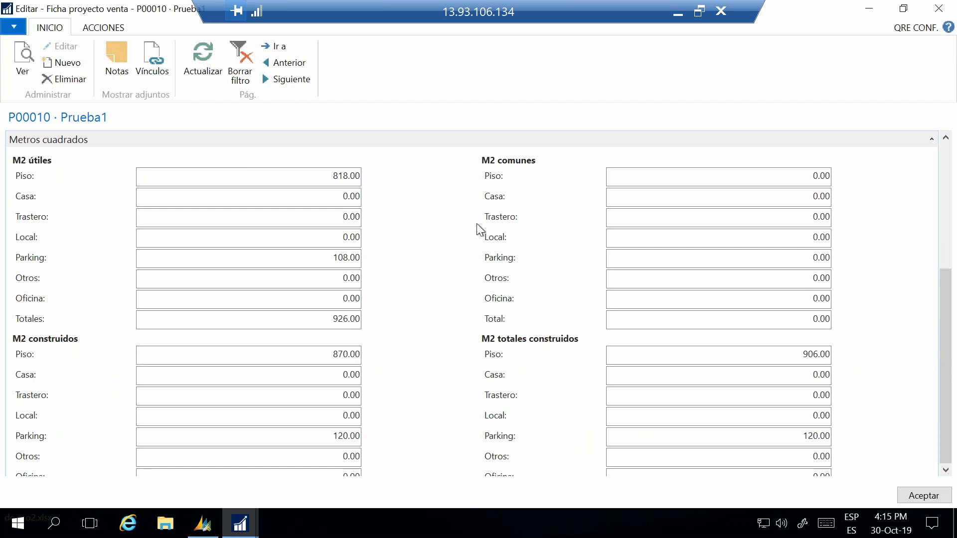
pyautogui.scroll(-5, 525, 361)
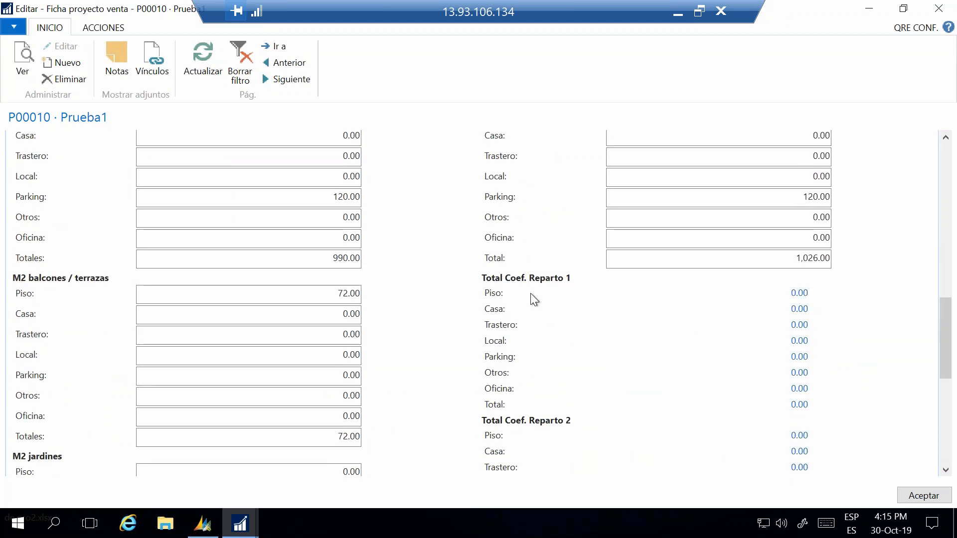
pyautogui.scroll(1, 100, 294)
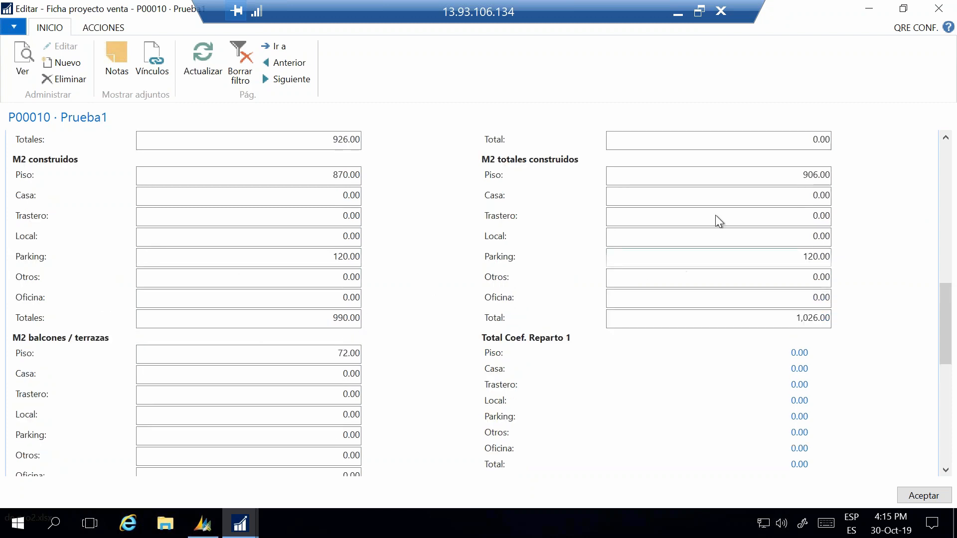
pyautogui.moveTo(945, 322); pyautogui.dragTo(938, 288)
pyautogui.click(936, 284)
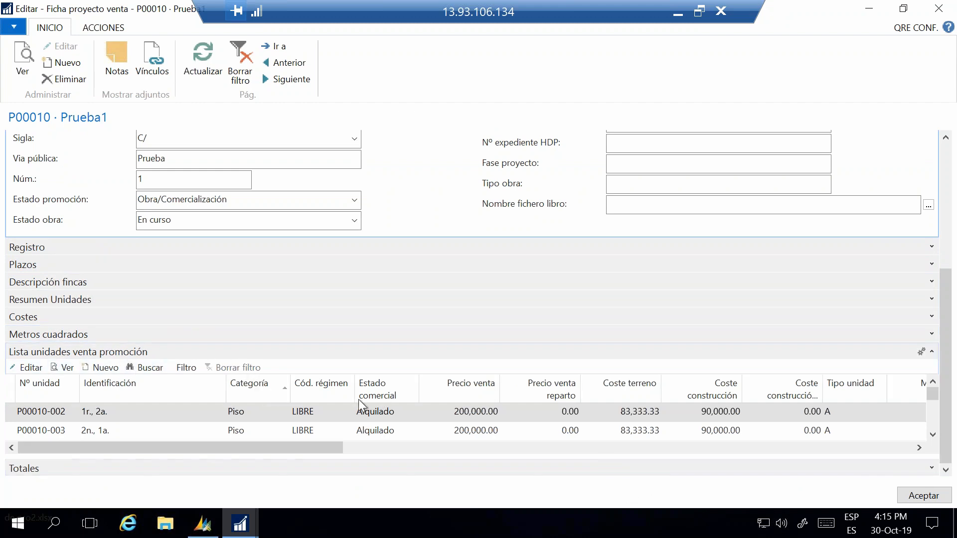
# Step: Show the project's available actions and check the Estado comercial of the units in Lista unidades venta promoción
pyautogui.click(104, 28)
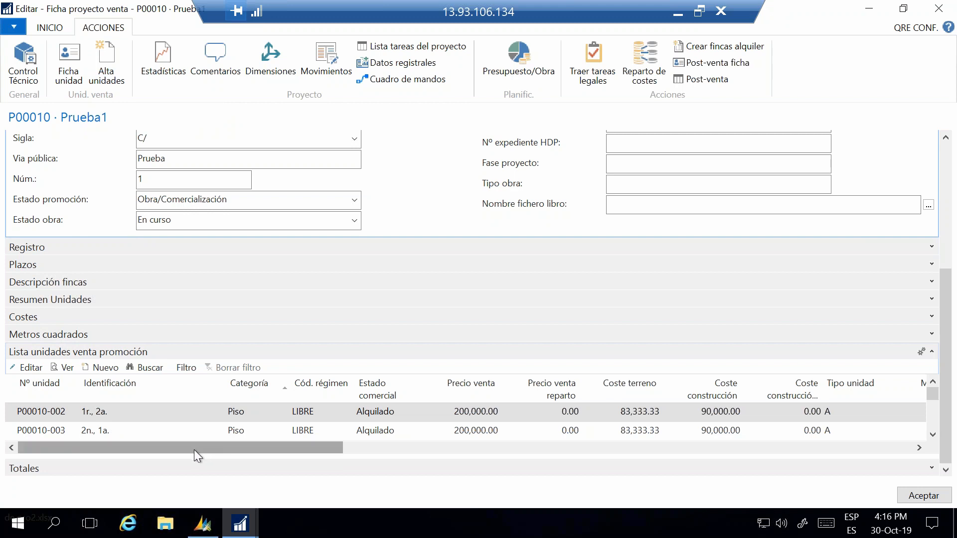
pyautogui.moveTo(189, 451); pyautogui.dragTo(267, 450)
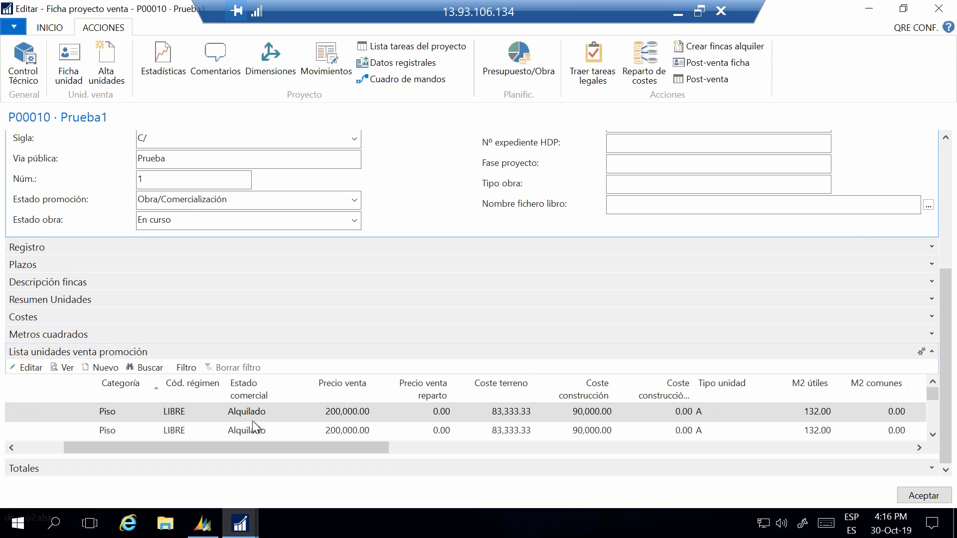
pyautogui.scroll(-3, 250, 421)
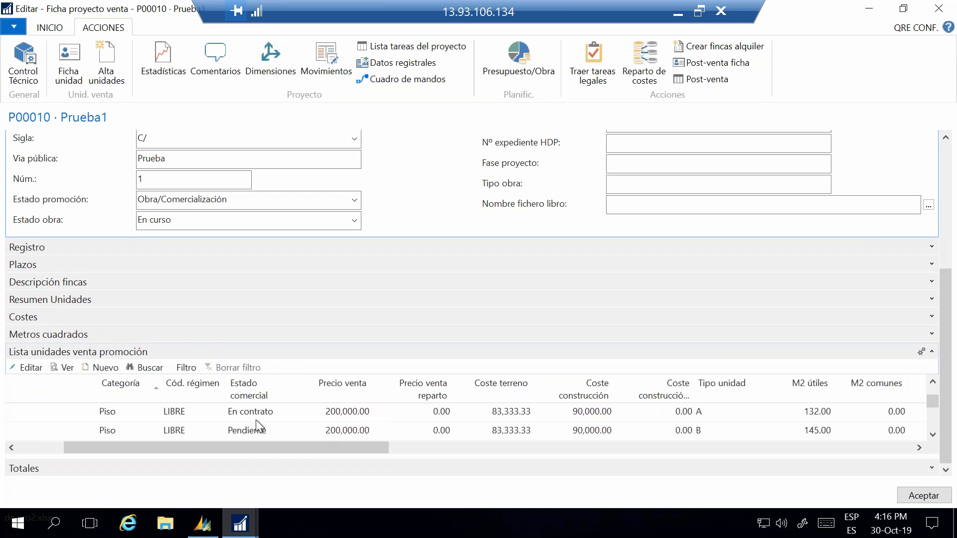
pyautogui.scroll(-2, 261, 424)
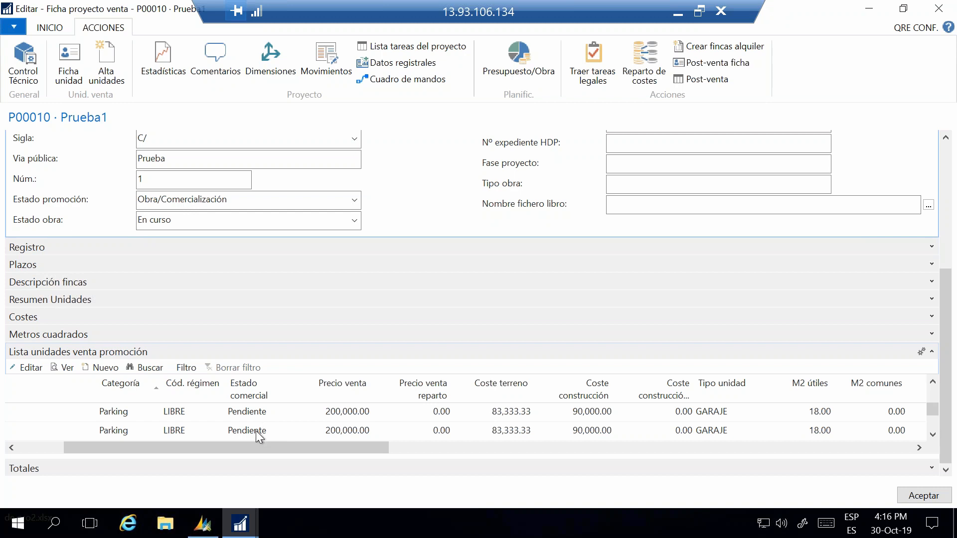
pyautogui.hscroll(-3, 334, 452)
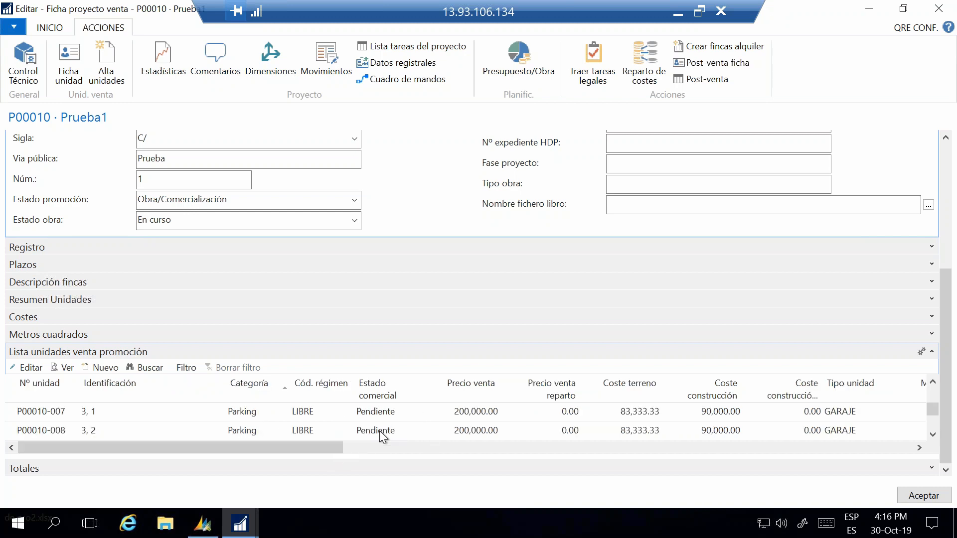
# Step: Examine the cost and M2 columns of the sale units, comparing the garages with the flats
pyautogui.moveTo(330, 447); pyautogui.dragTo(512, 469)
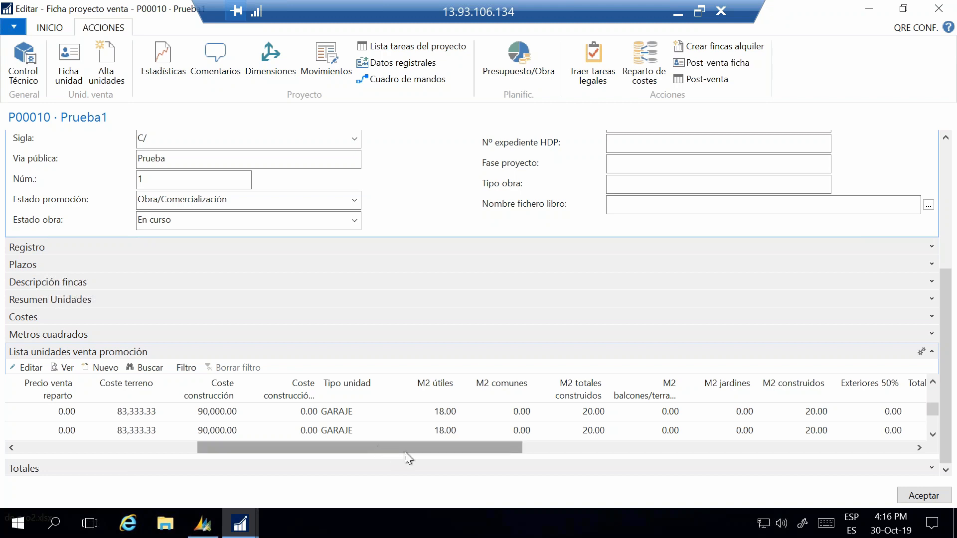
pyautogui.moveTo(420, 447); pyautogui.dragTo(469, 456)
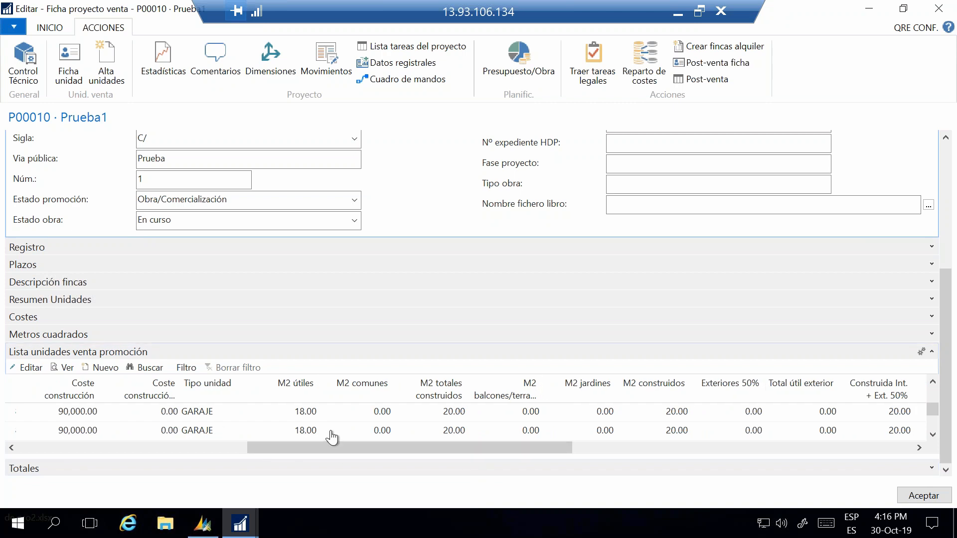
pyautogui.moveTo(331, 445); pyautogui.dragTo(275, 441)
pyautogui.scroll(2, 411, 434)
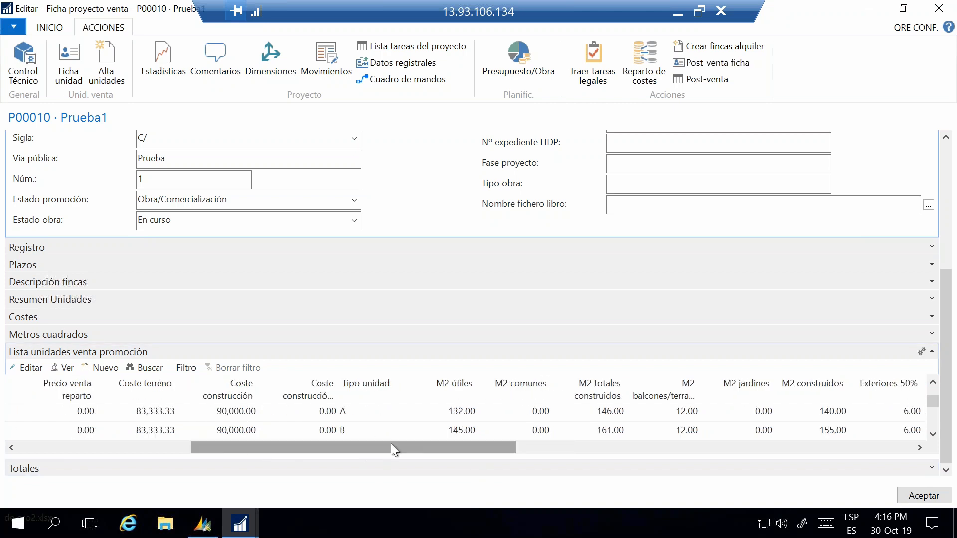
pyautogui.click(933, 383)
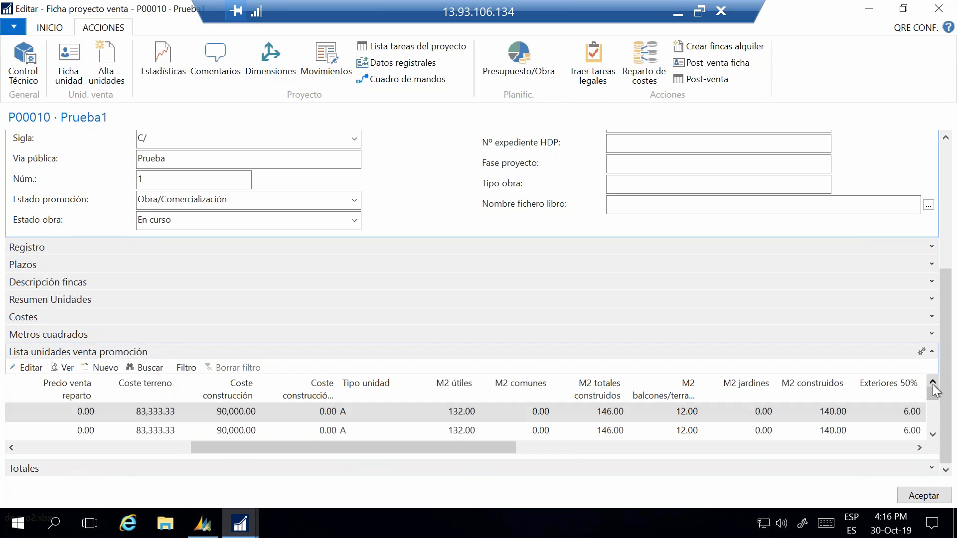
pyautogui.click(933, 382)
# Step: Examine the remaining unit columns through to Destino uso and select that field for the first unit
pyautogui.moveTo(447, 445); pyautogui.dragTo(494, 446)
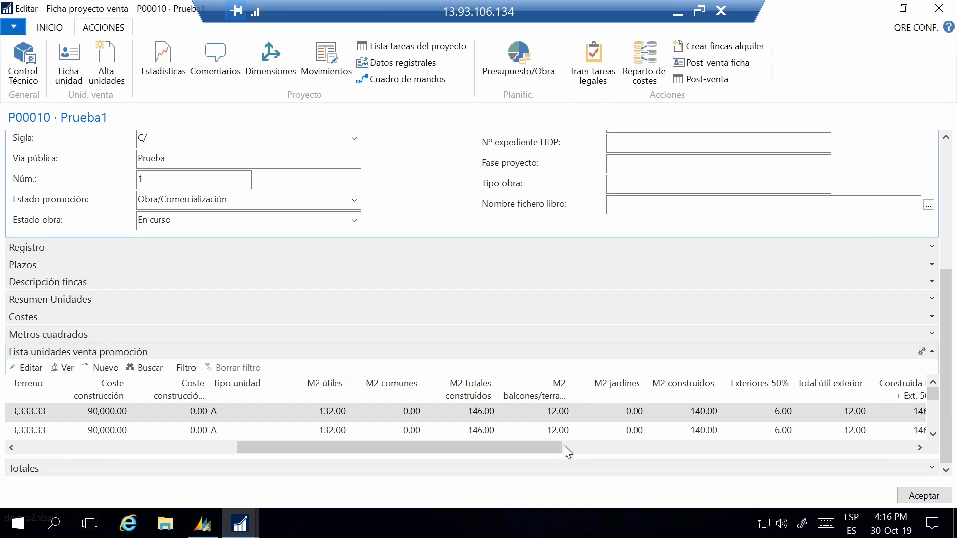
pyautogui.moveTo(557, 444); pyautogui.dragTo(913, 474)
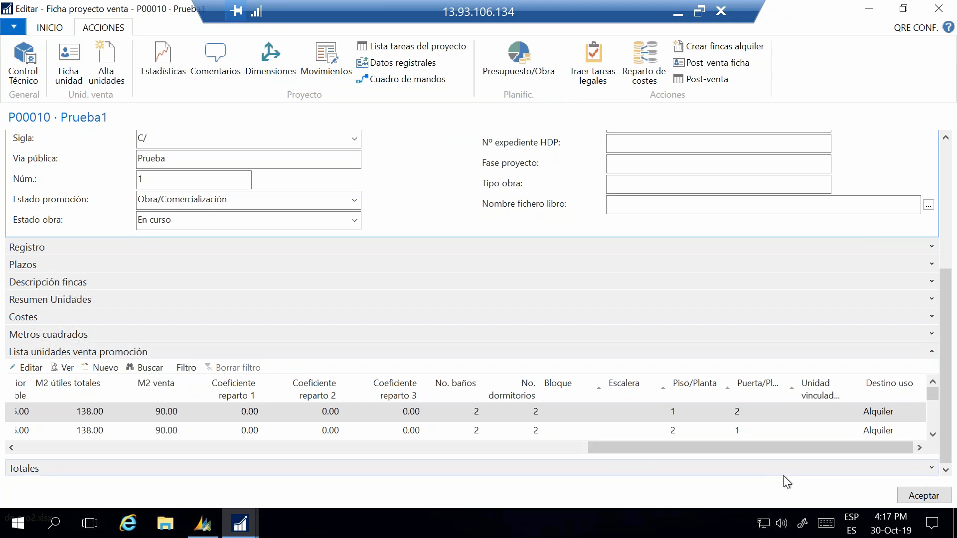
pyautogui.click(896, 419)
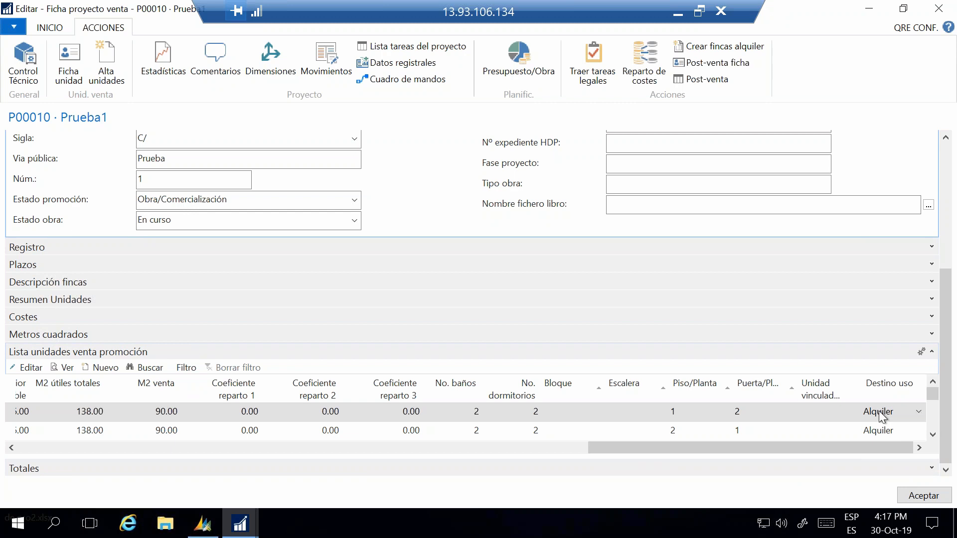
# Step: Check the available Destino uso options for the first unit and collapse Lista unidades venta promoción
pyautogui.click(916, 414)
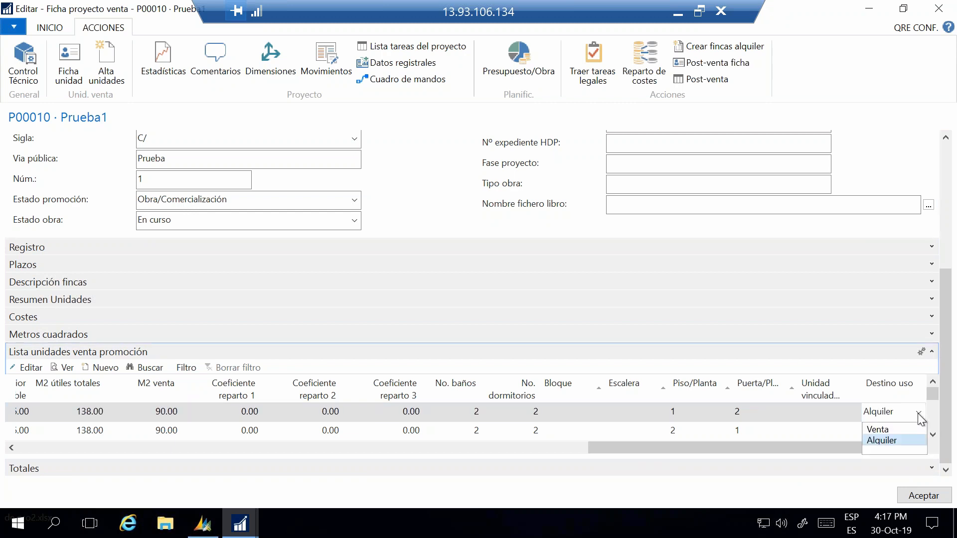
pyautogui.click(917, 414)
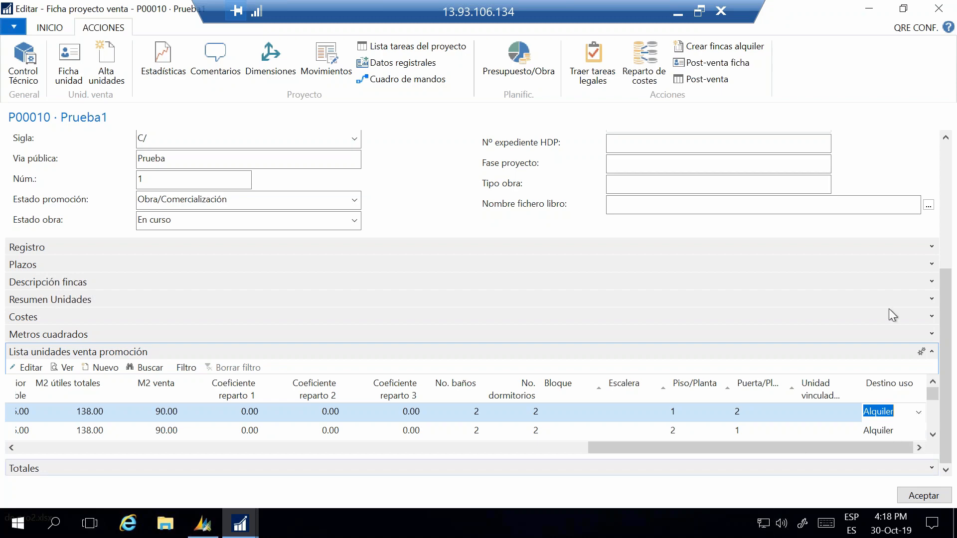
pyautogui.click(932, 351)
# Step: Open project P00010's Presupuesto/Obra and review its task lines from Compra de Terreno through the construction costs
pyautogui.scroll(3, 950, 375)
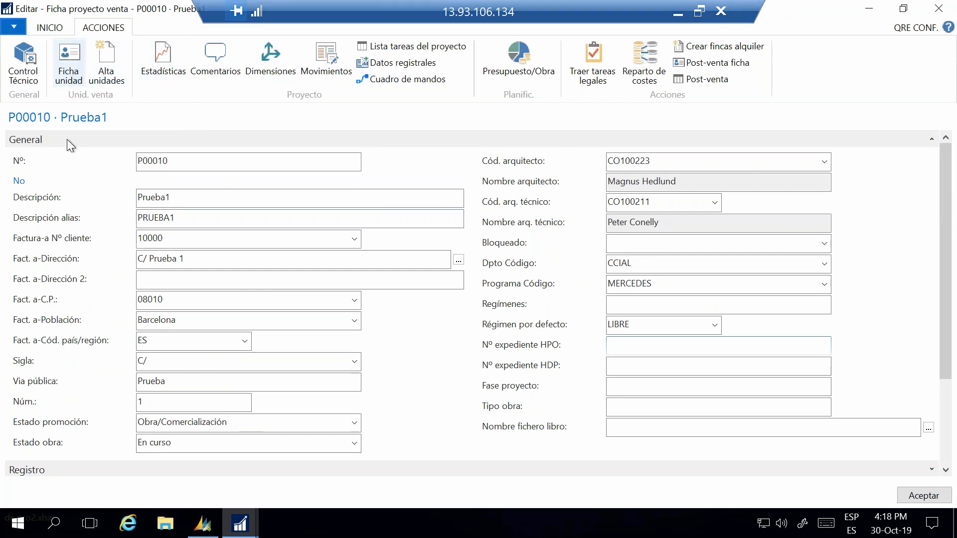
pyautogui.click(525, 64)
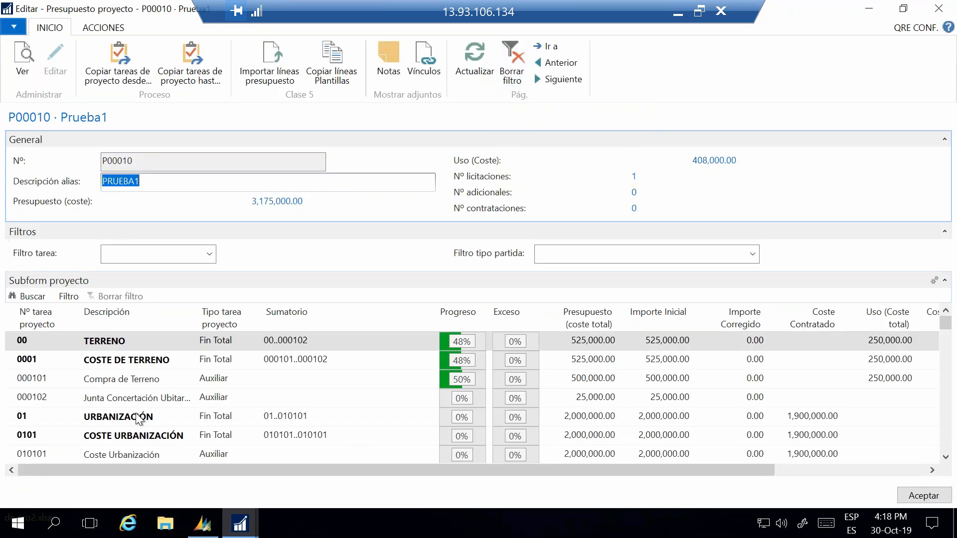
pyautogui.click(144, 379)
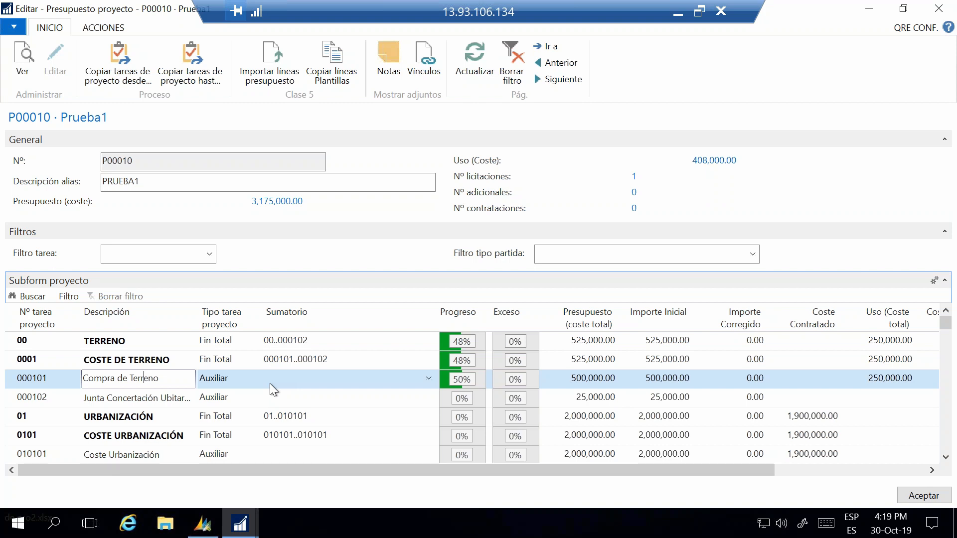
pyautogui.scroll(-2, 247, 386)
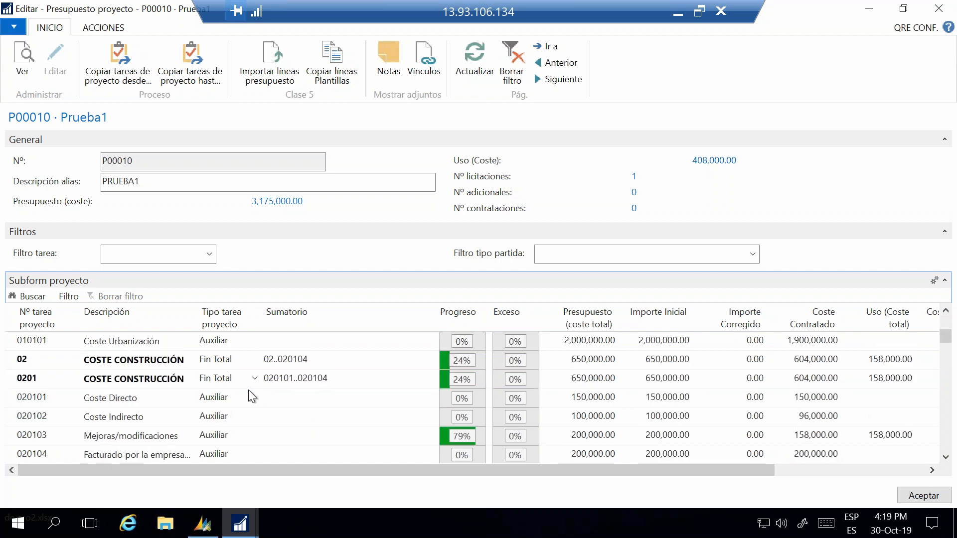
pyautogui.scroll(2, 248, 392)
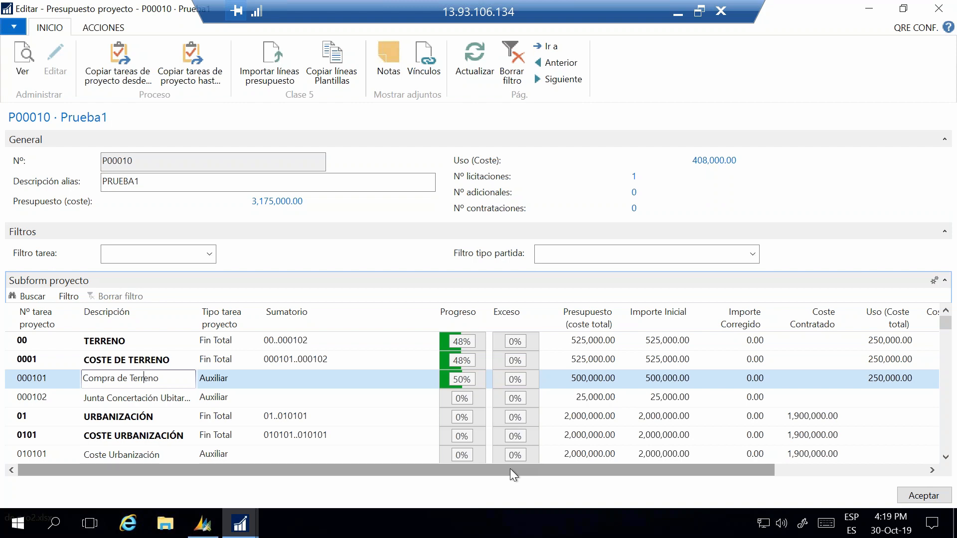
pyautogui.moveTo(510, 468)
pyautogui.mouseDown()
pyautogui.moveTo(656, 471)
pyautogui.moveTo(505, 468)
pyautogui.mouseUp()
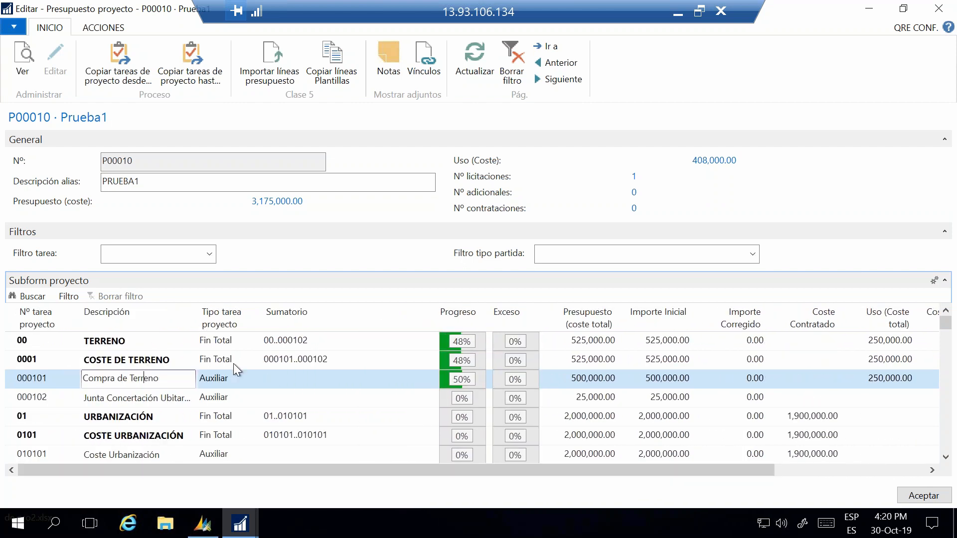
# Step: Inspect the planning line of task 000101 Compra de Terreno, including its Tipo partida options, and return to the project budget
pyautogui.click(103, 28)
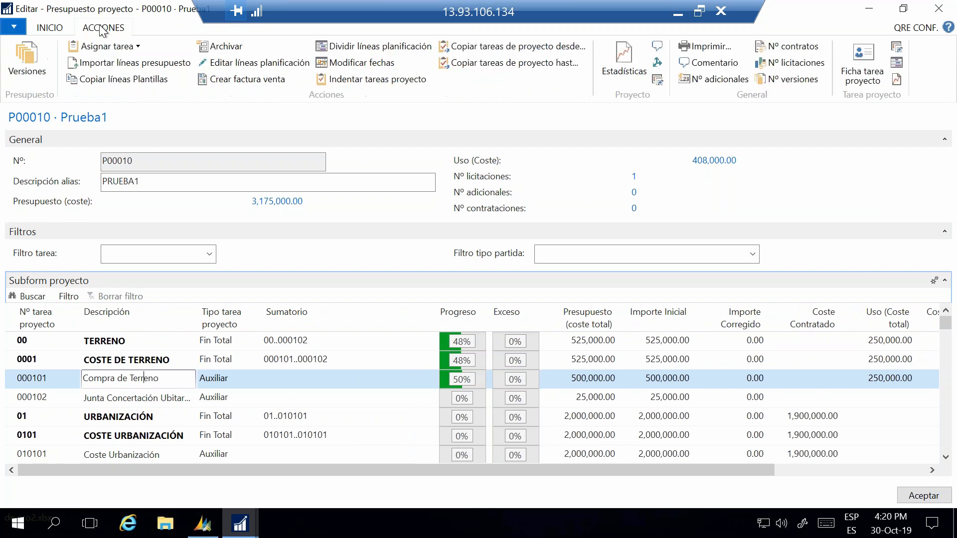
pyautogui.click(225, 64)
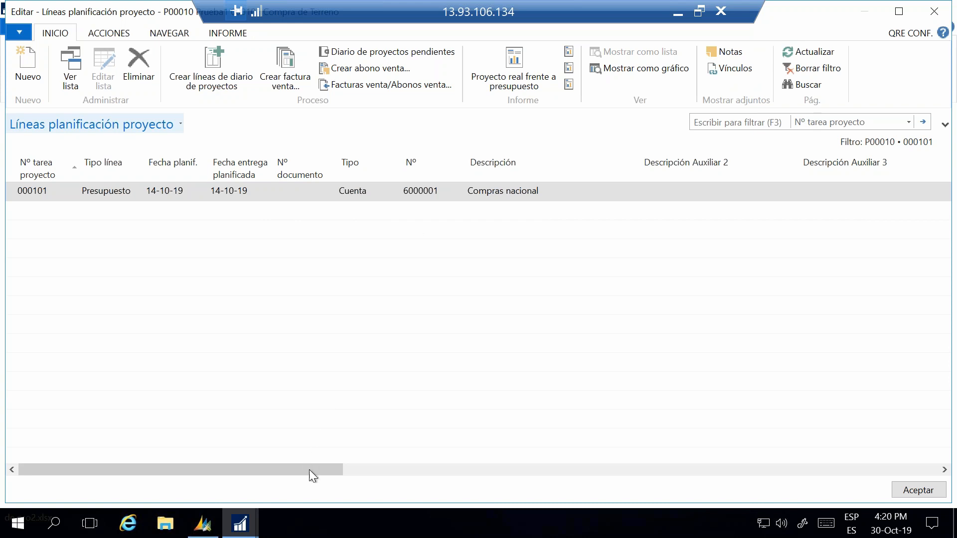
pyautogui.moveTo(309, 470); pyautogui.dragTo(795, 480)
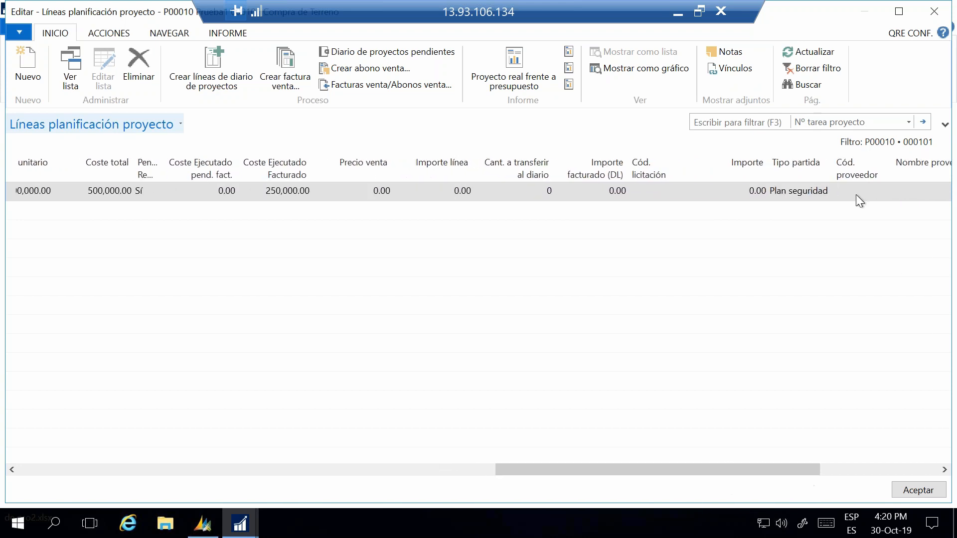
pyautogui.click(795, 196)
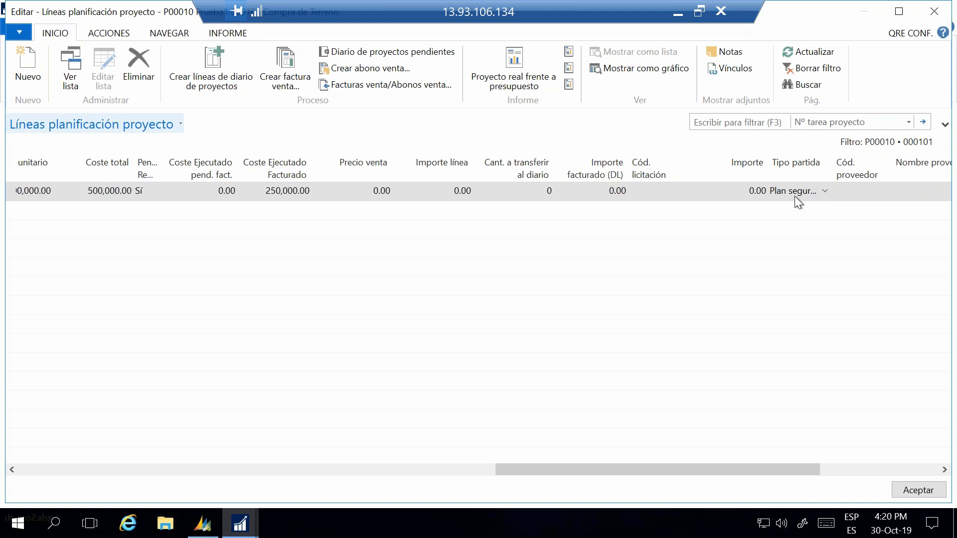
pyautogui.click(825, 193)
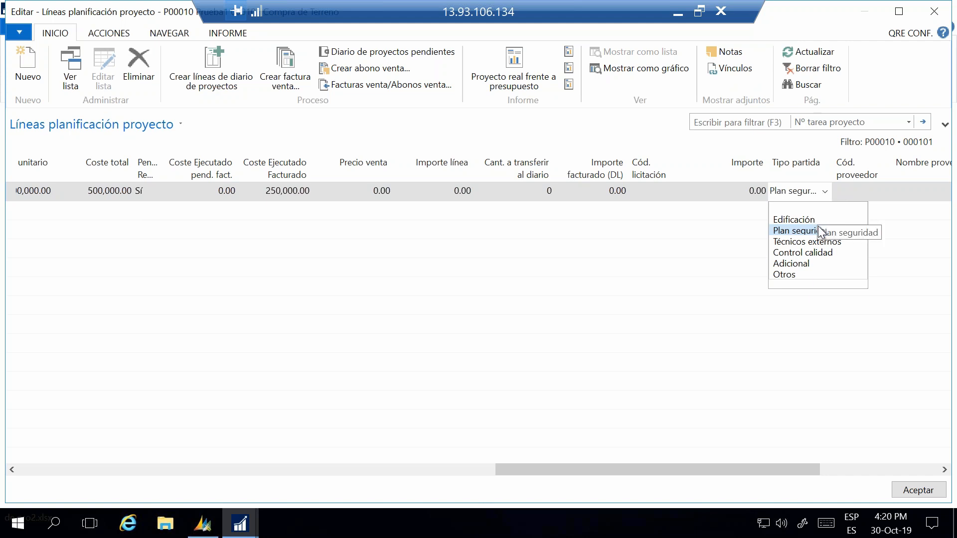
pyautogui.click(827, 191)
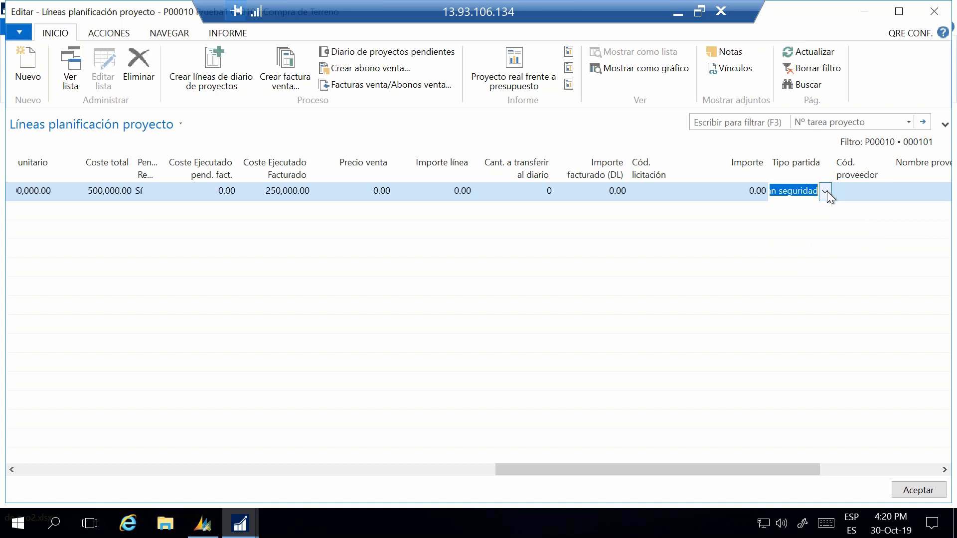
pyautogui.click(920, 492)
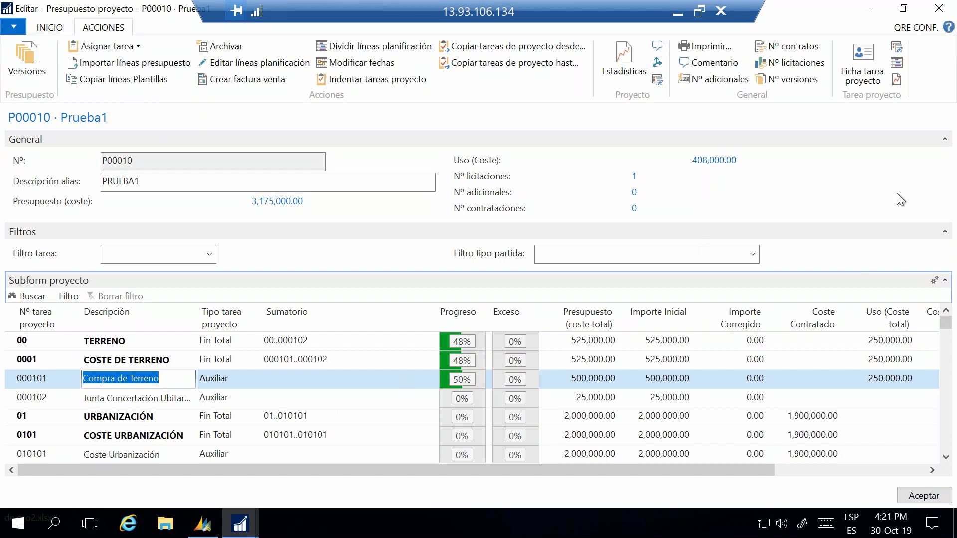
# Step: Close the budget and the project card, and open the Proyecto - coeficiente list under Planificación
pyautogui.click(939, 10)
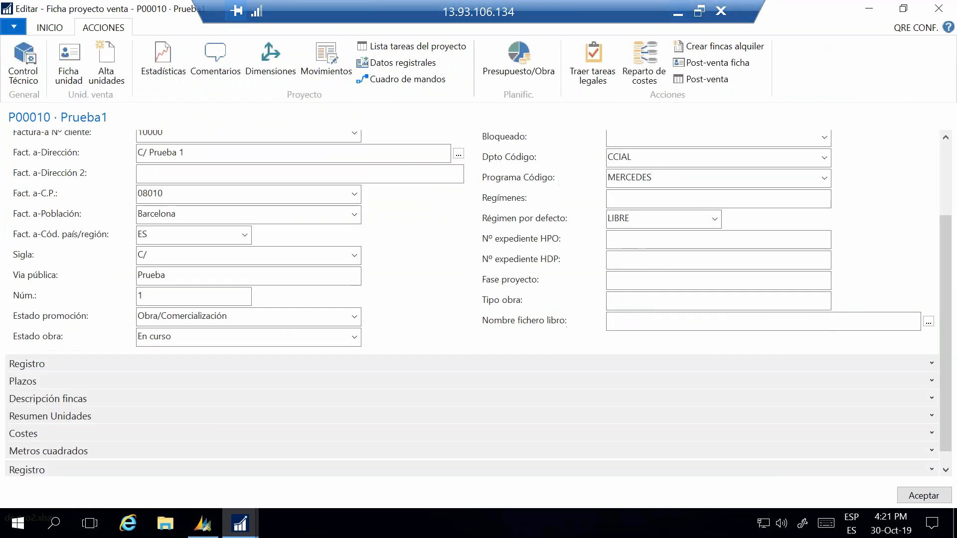
pyautogui.click(939, 8)
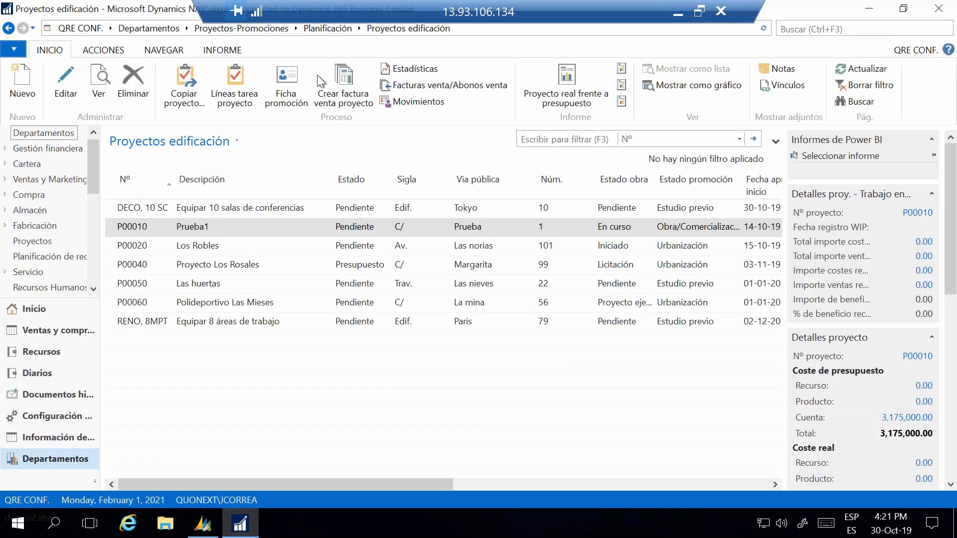
pyautogui.click(341, 27)
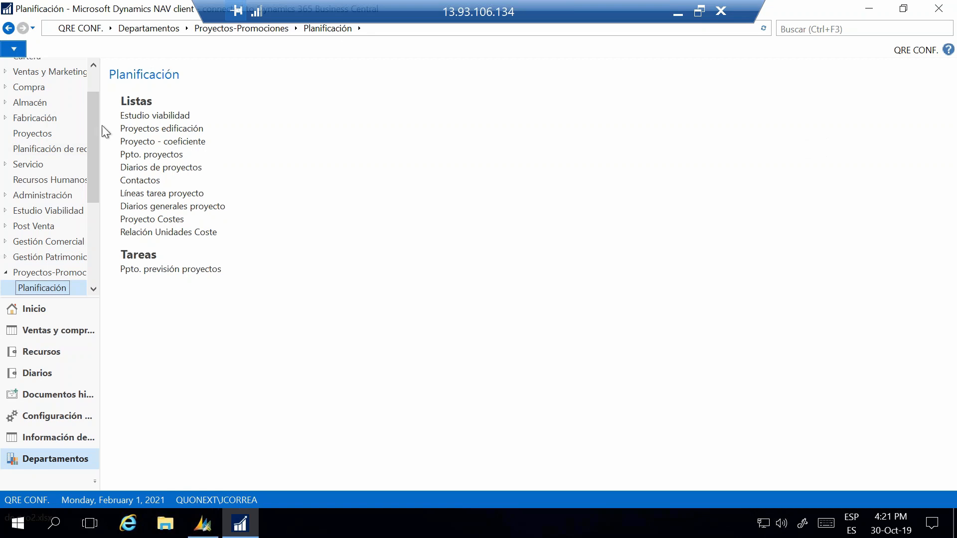
pyautogui.click(155, 144)
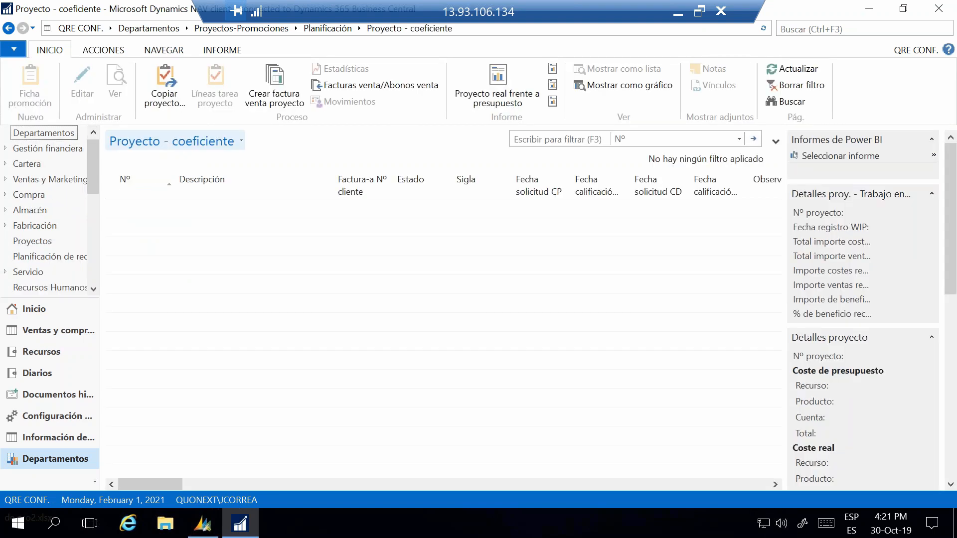
# Step: Open project P00010's coefficients for editing, review the units' columns through Coeficiente general vivienda, and close the page
pyautogui.click(223, 226)
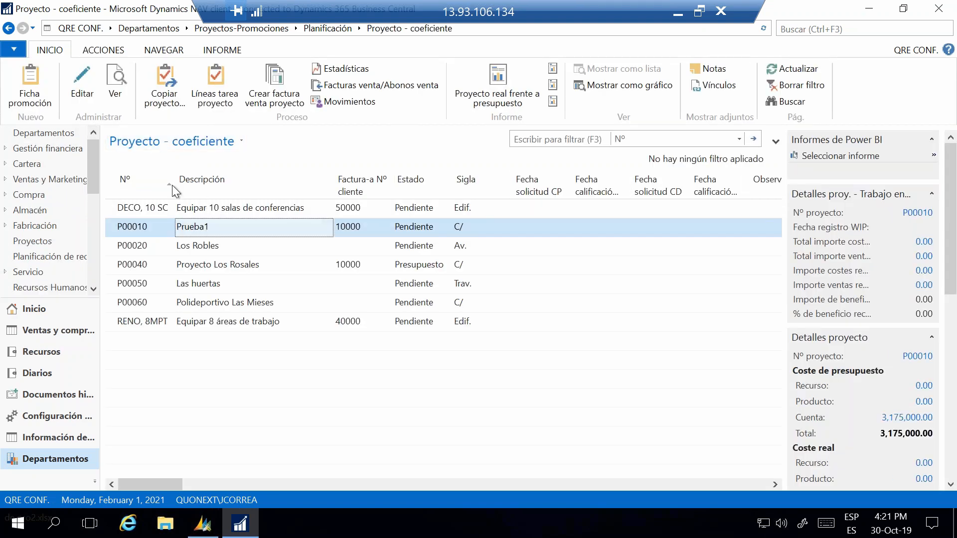
pyautogui.click(81, 84)
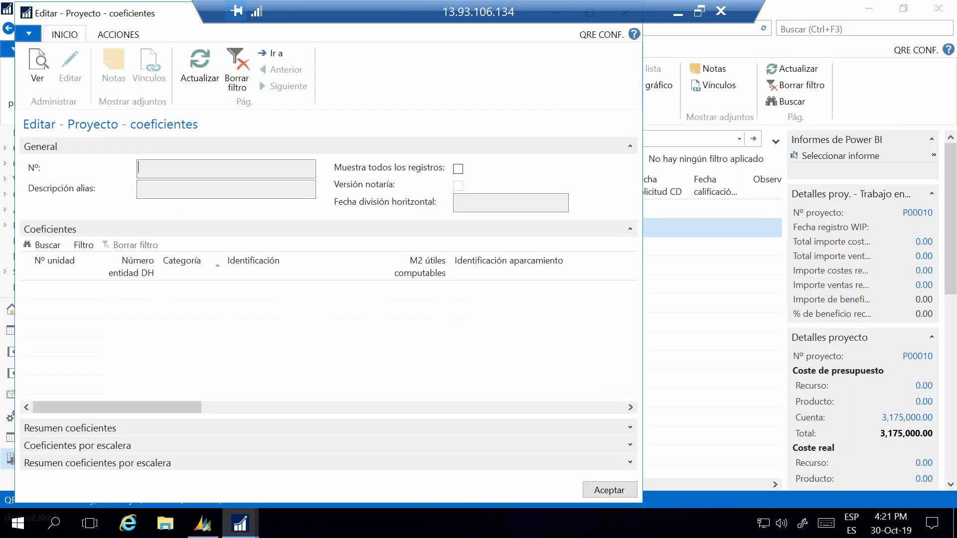
pyautogui.doubleClick(160, 15)
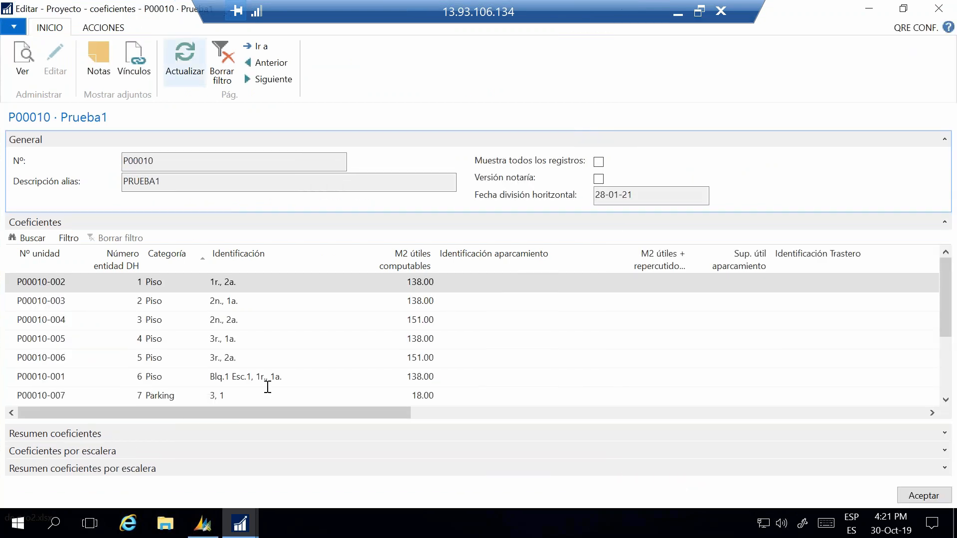
pyautogui.moveTo(342, 432); pyautogui.dragTo(530, 451)
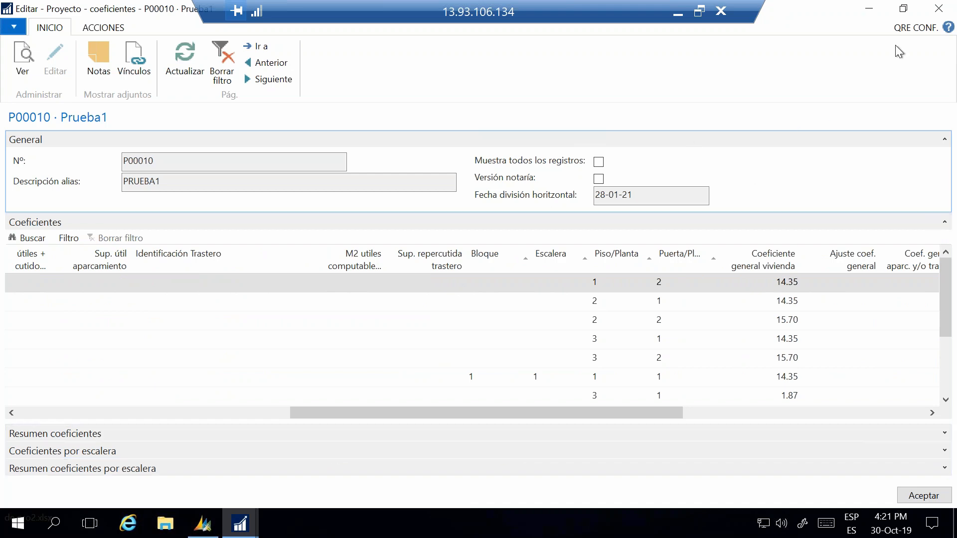
pyautogui.click(940, 9)
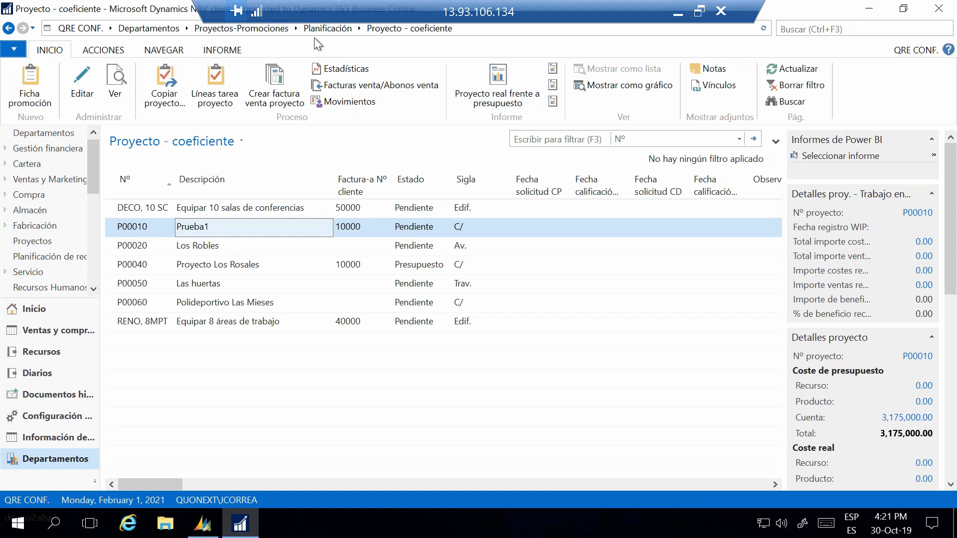
# Step: Open tender LIC00001 for editing from Lista licitaciones in the Licitaciones area of Proyectos-Promociones
pyautogui.click(232, 28)
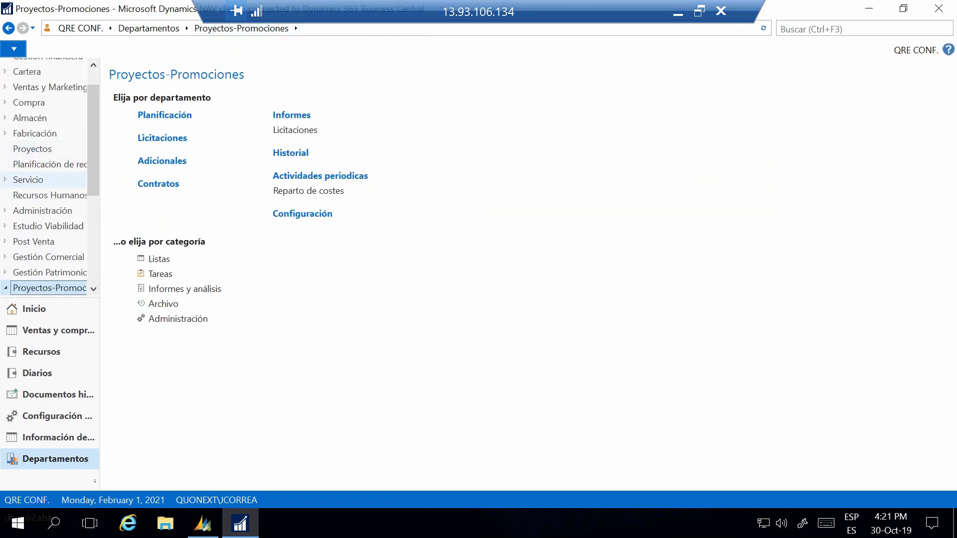
pyautogui.click(172, 140)
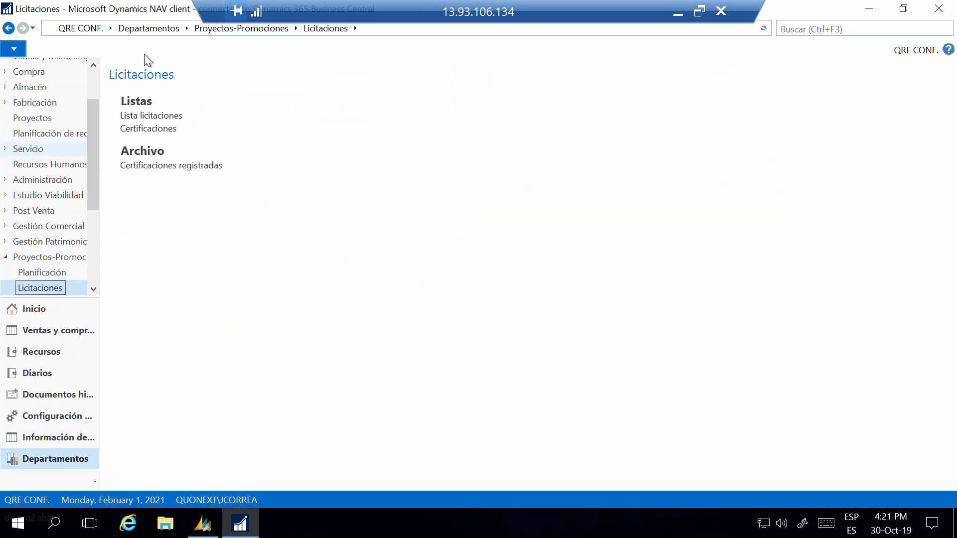
pyautogui.click(163, 117)
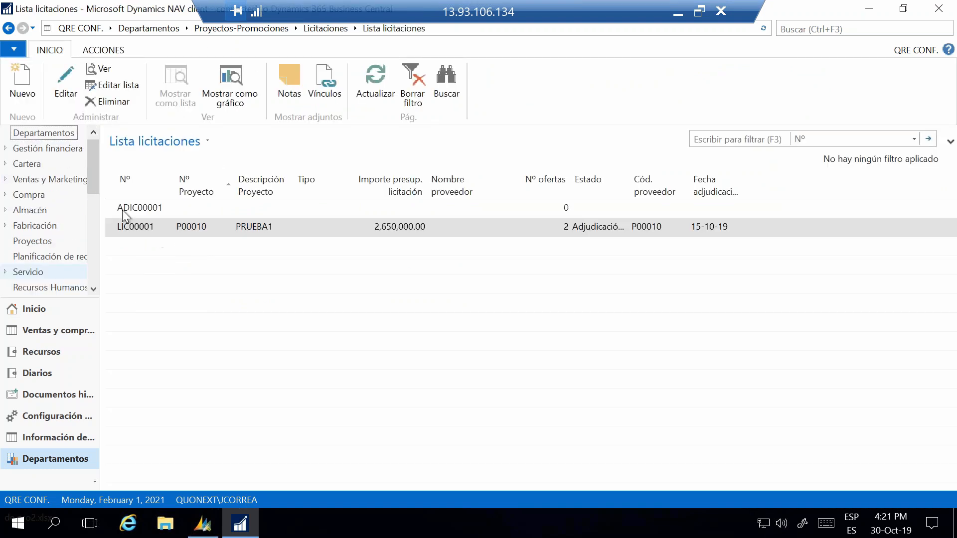
pyautogui.click(66, 86)
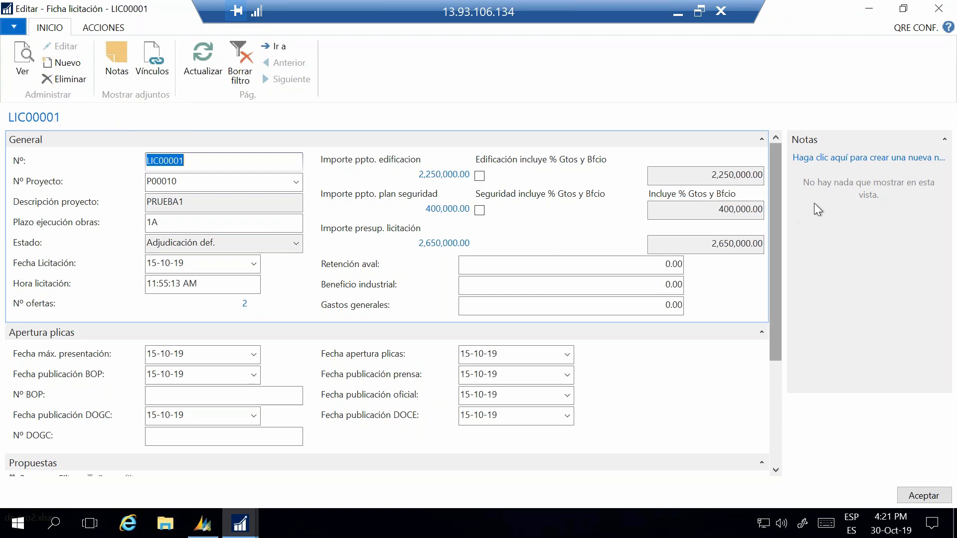
# Step: Show the tender's available actions and review its General, Apertura plicas and Propuestas sections
pyautogui.click(103, 27)
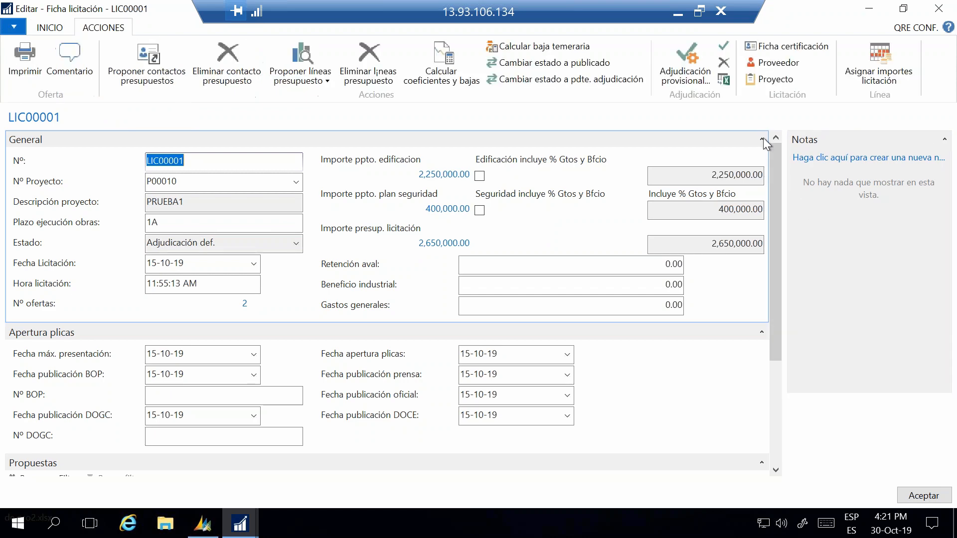
pyautogui.moveTo(776, 194); pyautogui.dragTo(787, 265)
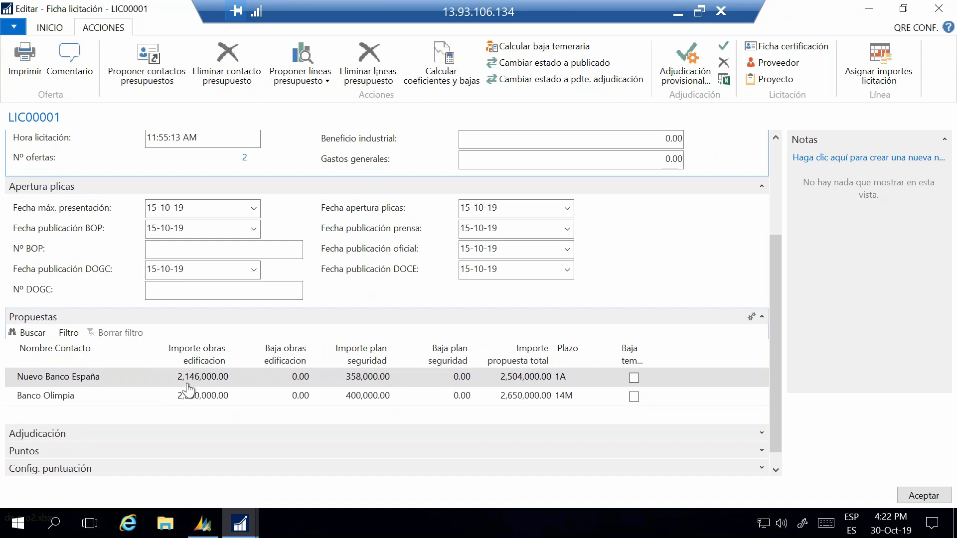
pyautogui.scroll(5, 776, 337)
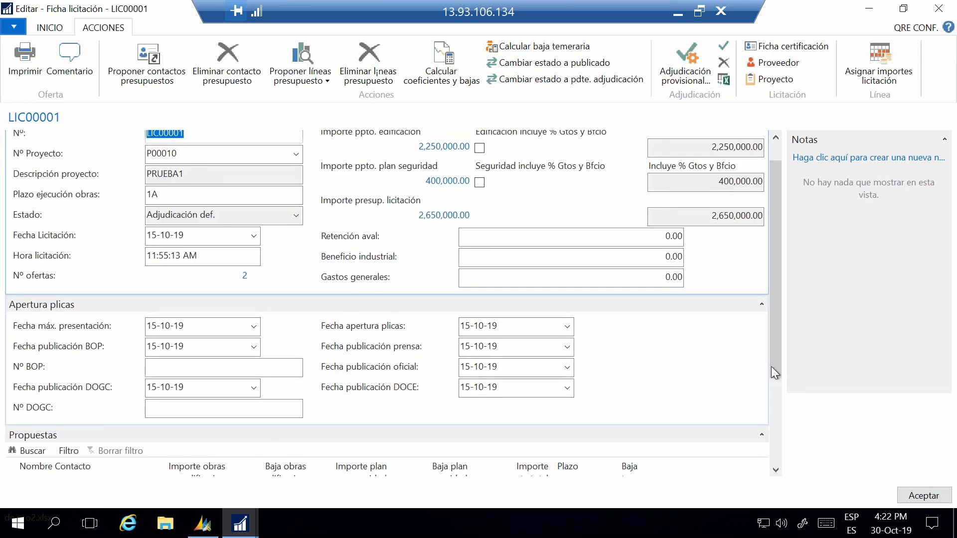
pyautogui.moveTo(771, 366); pyautogui.dragTo(783, 463)
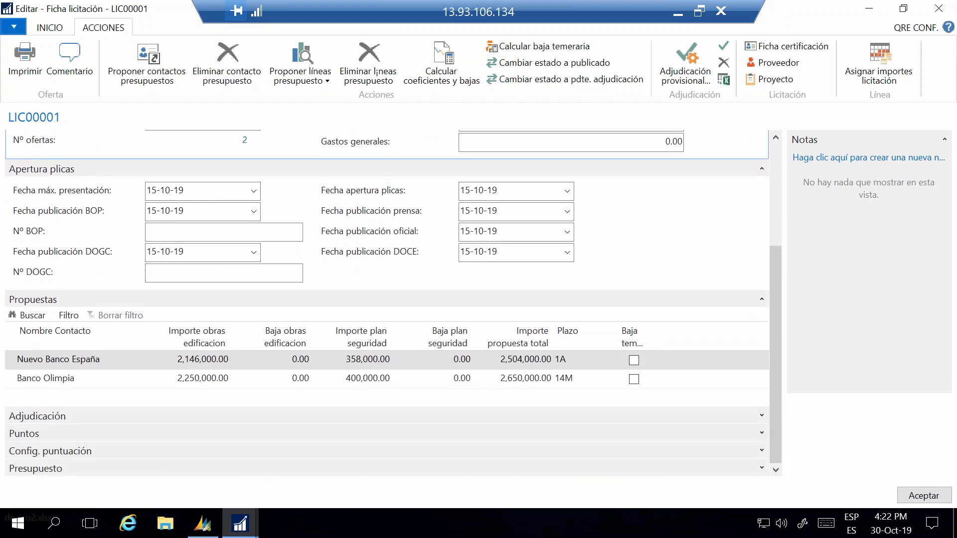
# Step: Expand the tender's Adjudicación, Config. puntuación and Puntos sections to review the award and the bidders' scoring
pyautogui.click(762, 415)
pyautogui.moveTo(776, 379); pyautogui.dragTo(786, 429)
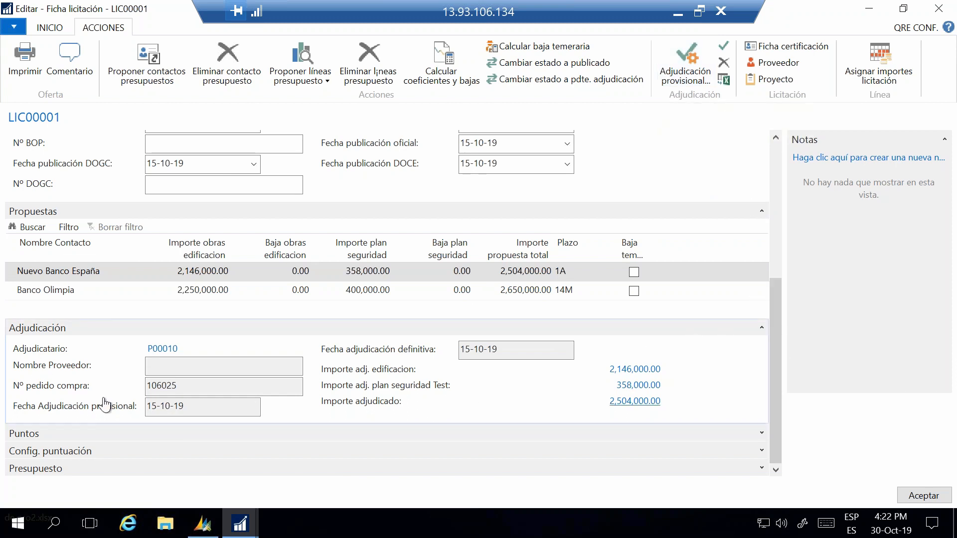
pyautogui.click(762, 451)
pyautogui.scroll(-1, 770, 448)
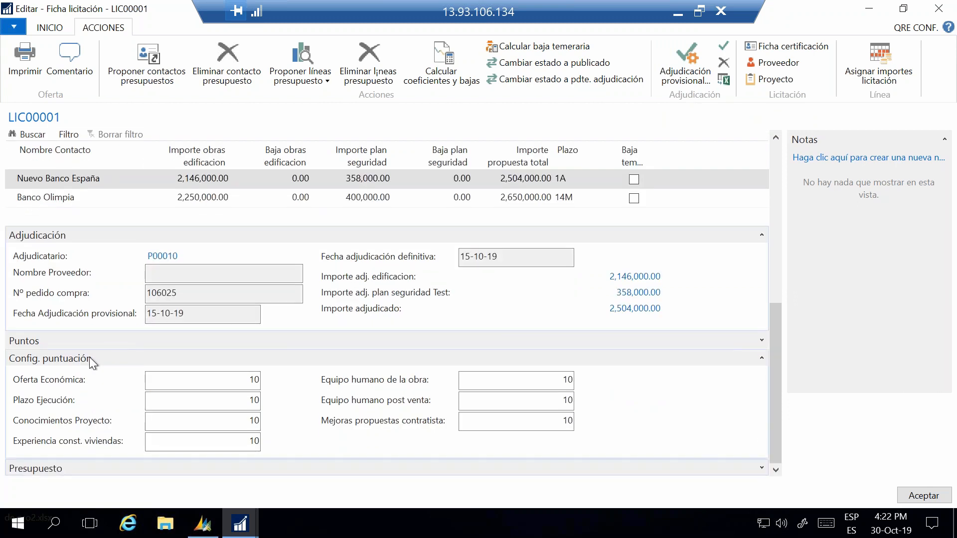
pyautogui.click(762, 341)
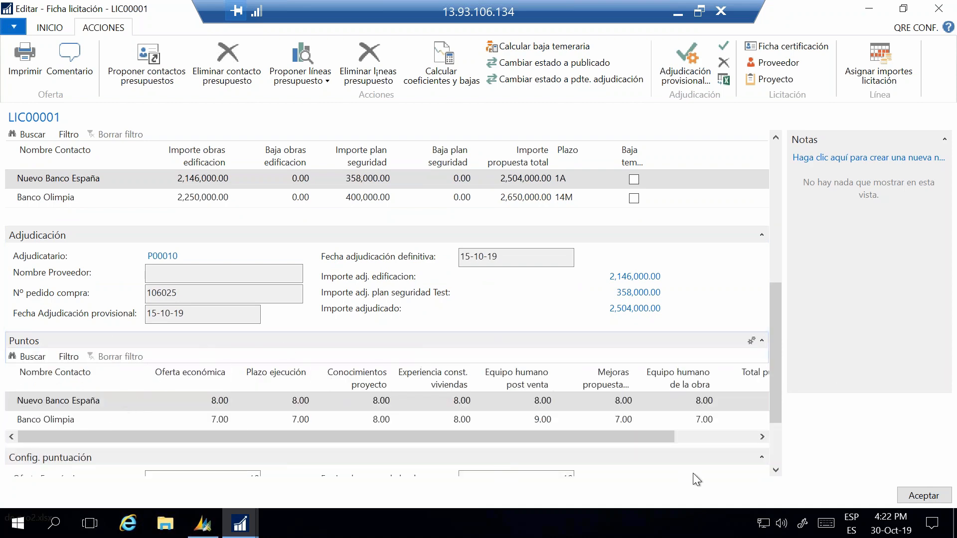
# Step: Open the assigned tender amounts for Nuevo Banco España's proposal in the Propuestas section
pyautogui.moveTo(774, 419); pyautogui.dragTo(787, 272)
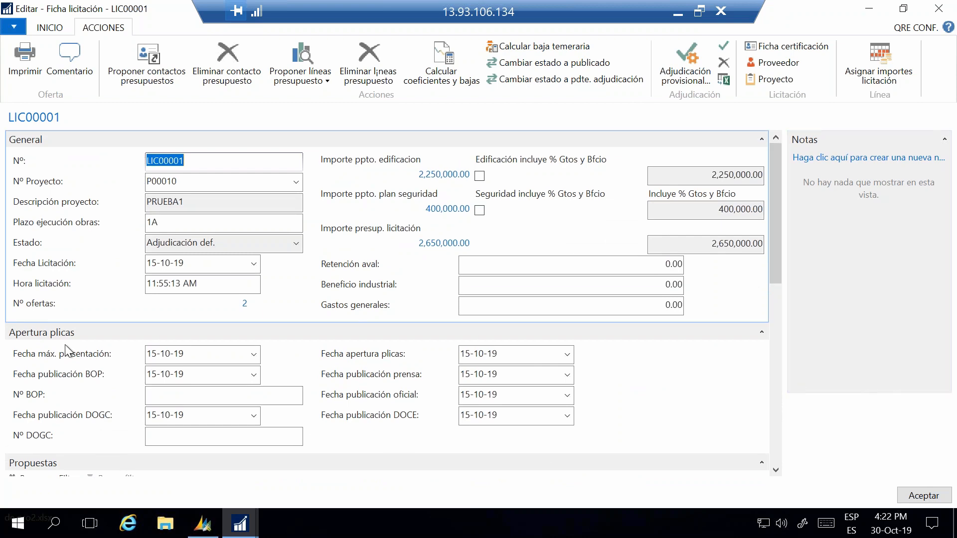
pyautogui.scroll(-2, 65, 345)
pyautogui.click(72, 405)
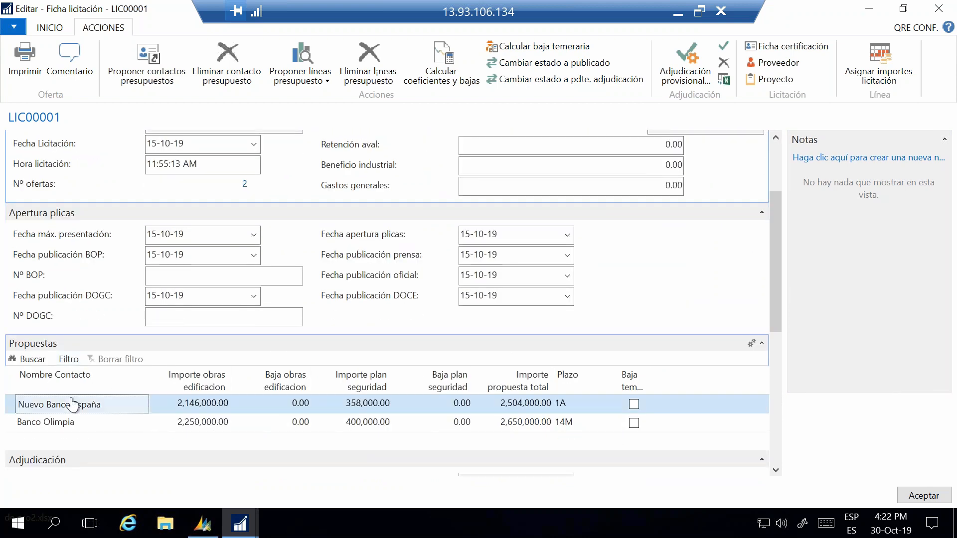
pyautogui.click(883, 60)
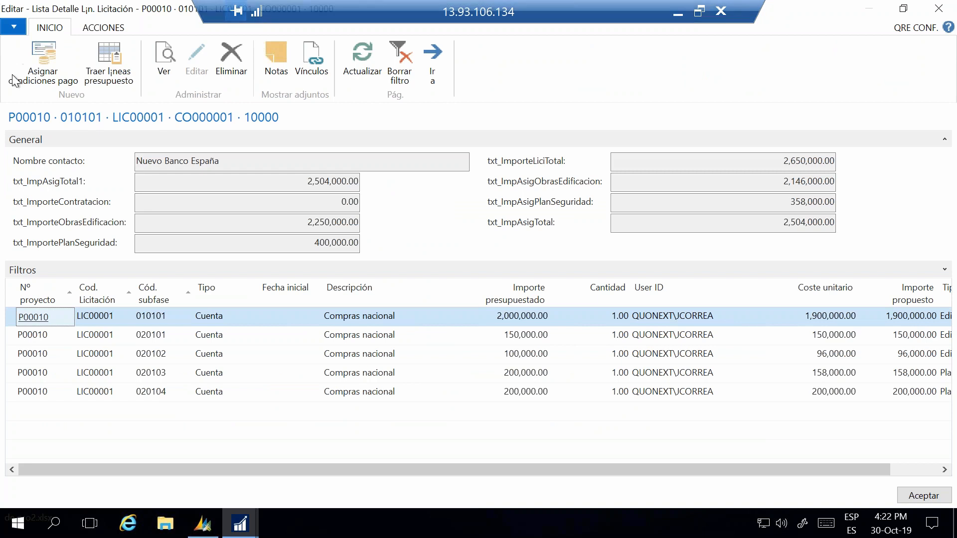
# Step: Show the detail lines' available actions, review their columns through Tipo partida, and close the lines and the tender
pyautogui.click(103, 29)
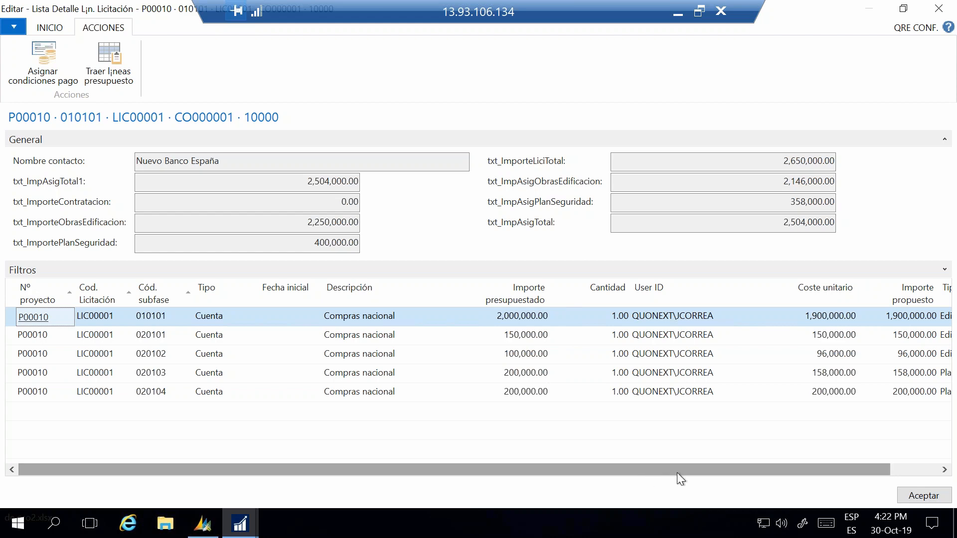
pyautogui.moveTo(678, 472); pyautogui.dragTo(790, 471)
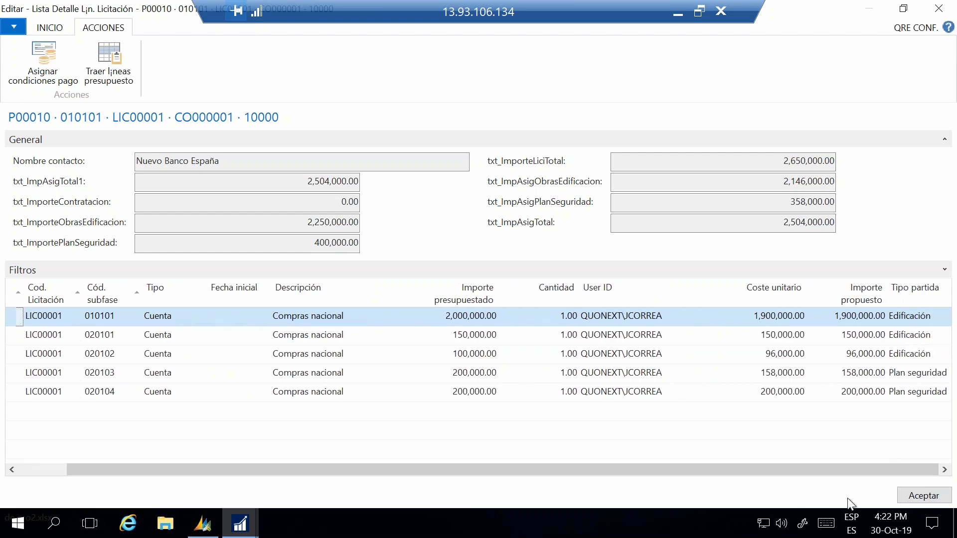
pyautogui.click(912, 498)
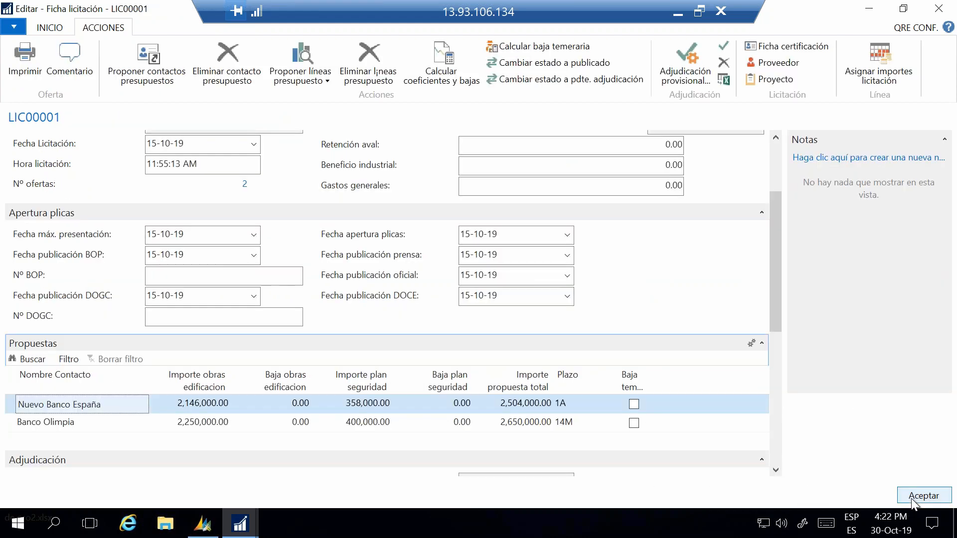
pyautogui.click(911, 499)
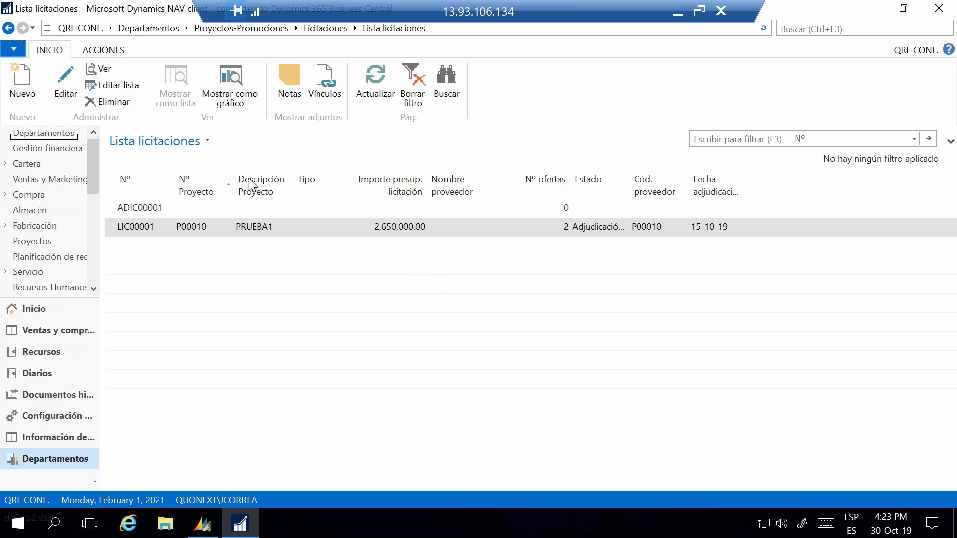
# Step: Open promotion P00010 for editing from the Promociones list in Gestión Comercial planning and maximize its card
pyautogui.click(162, 29)
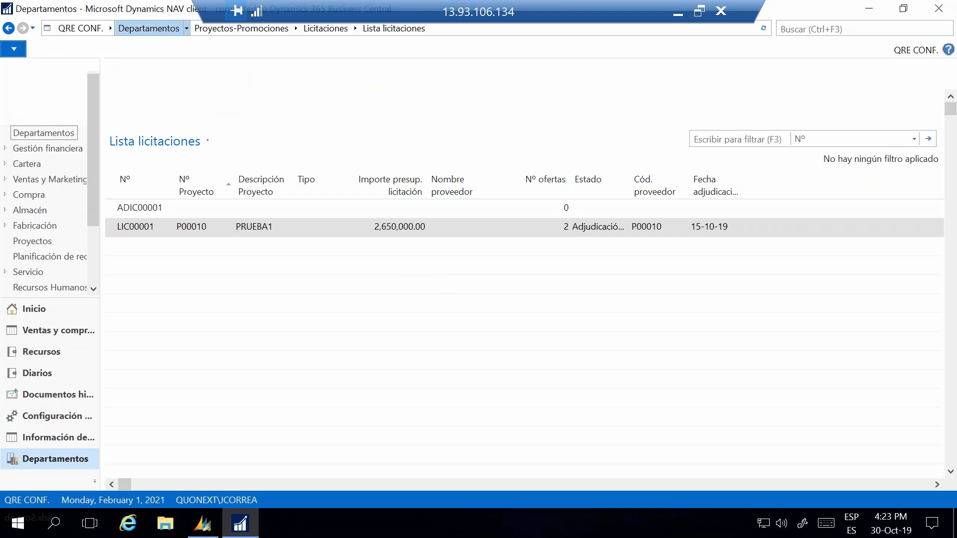
pyautogui.scroll(-2, 590, 358)
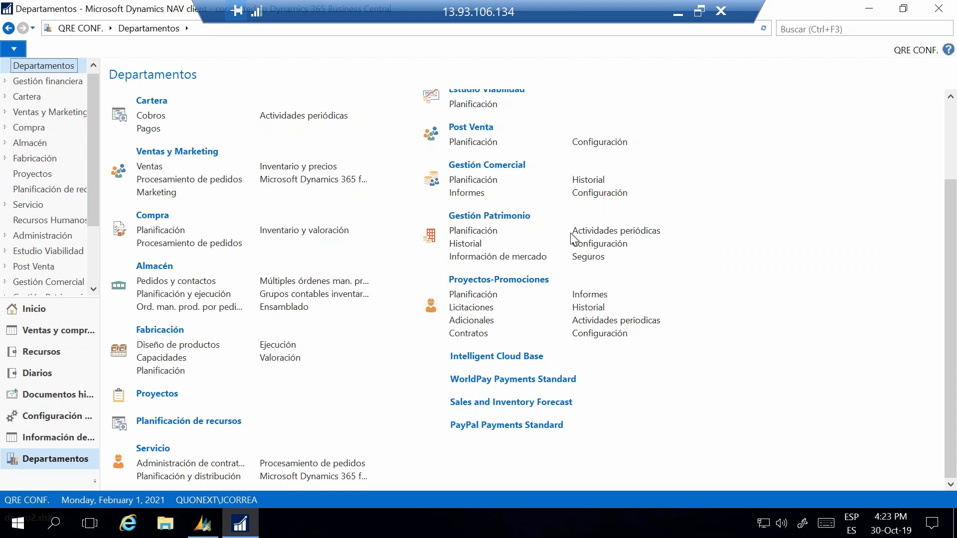
pyautogui.click(467, 181)
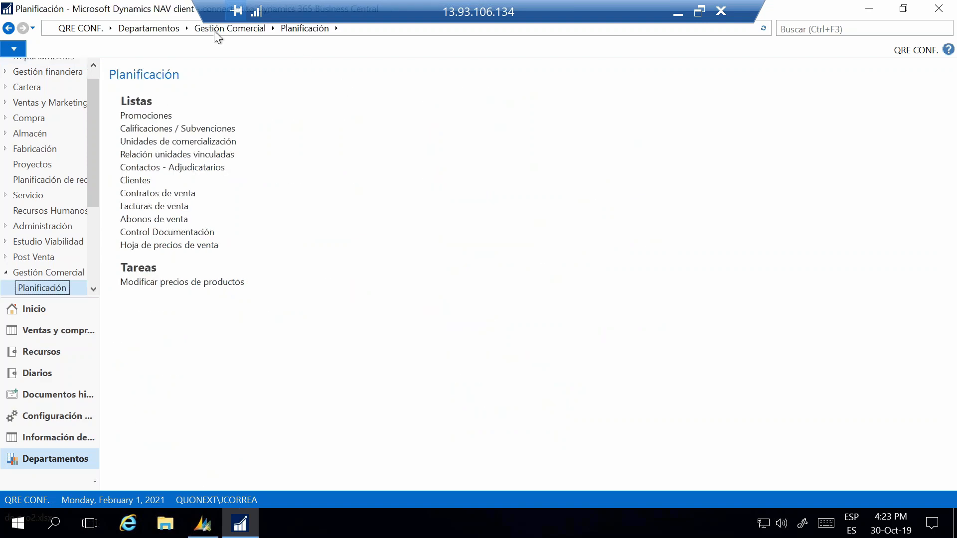
pyautogui.click(131, 117)
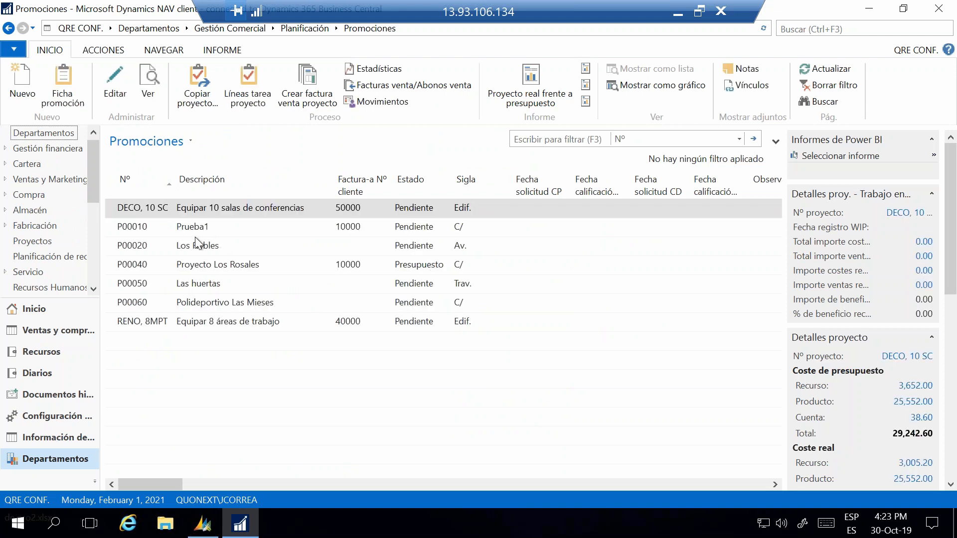
pyautogui.click(193, 229)
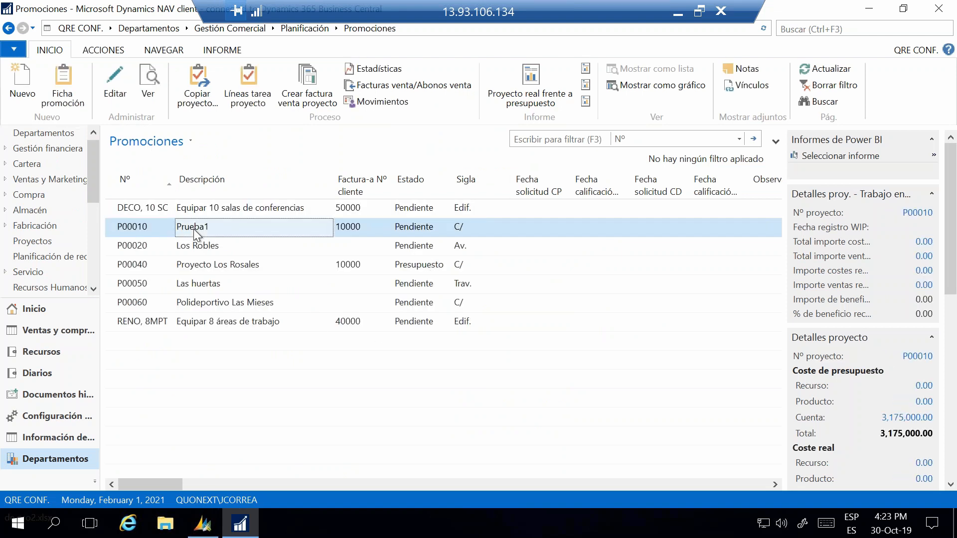
pyautogui.click(116, 85)
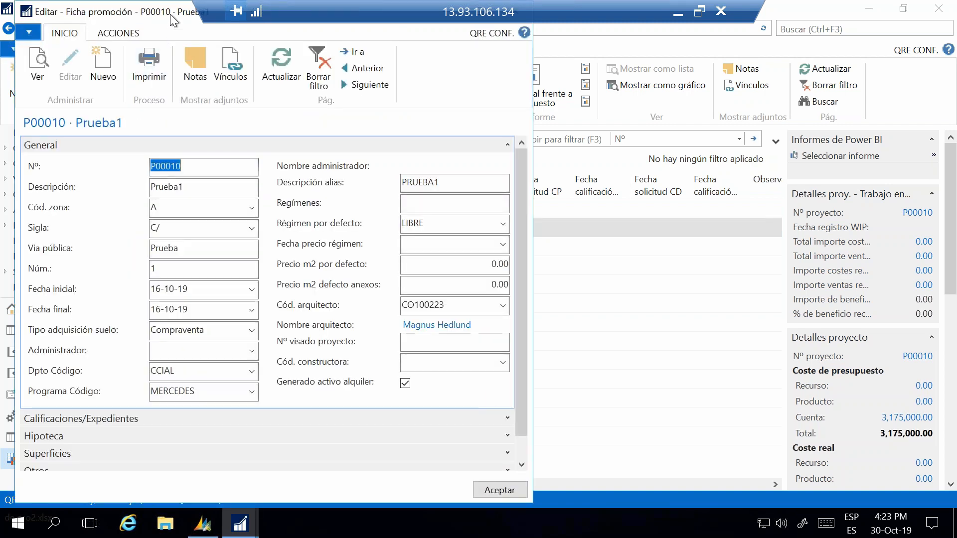
pyautogui.doubleClick(171, 15)
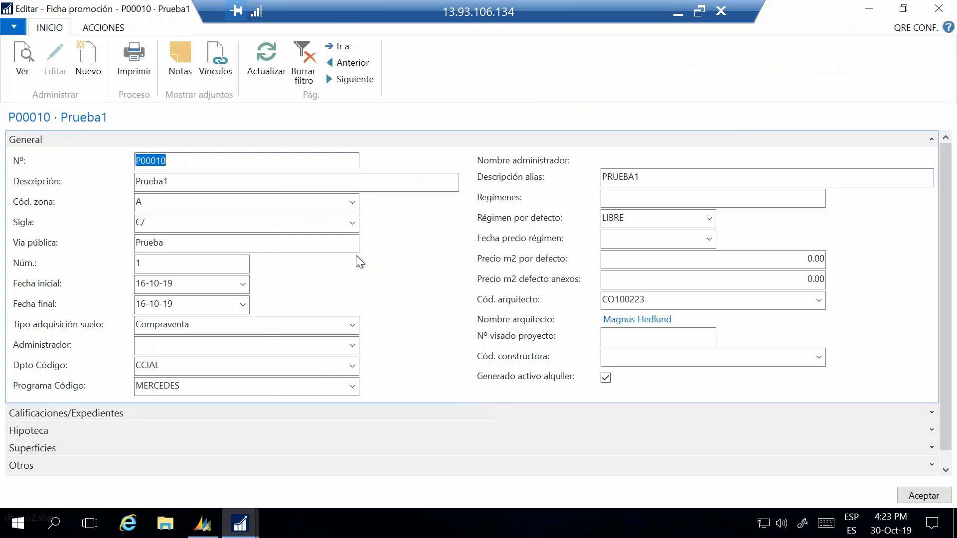
# Step: Expand the promotion's Lista unidades venta promoción section, review its sale units, and close the card
pyautogui.scroll(-1, 324, 358)
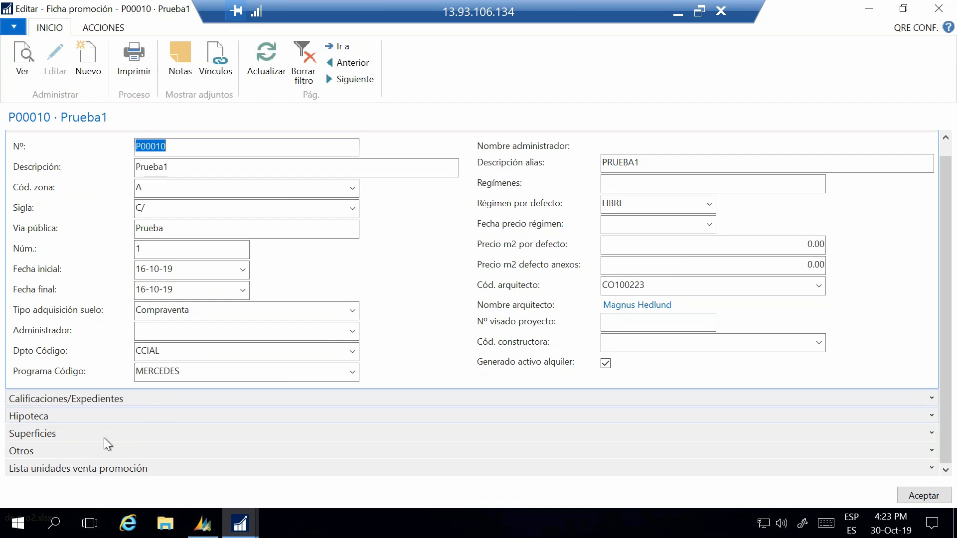
pyautogui.click(932, 469)
pyautogui.scroll(-3, 299, 438)
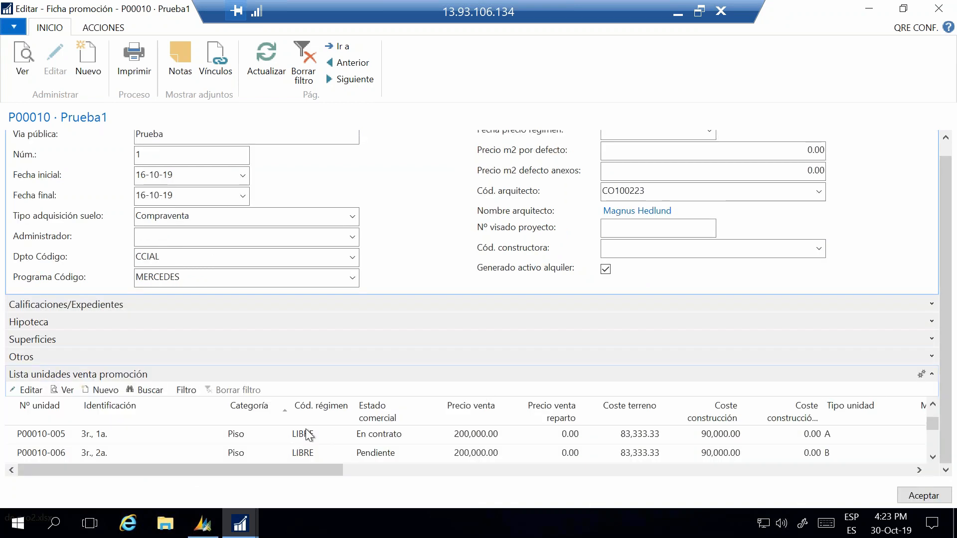
pyautogui.scroll(3, 270, 440)
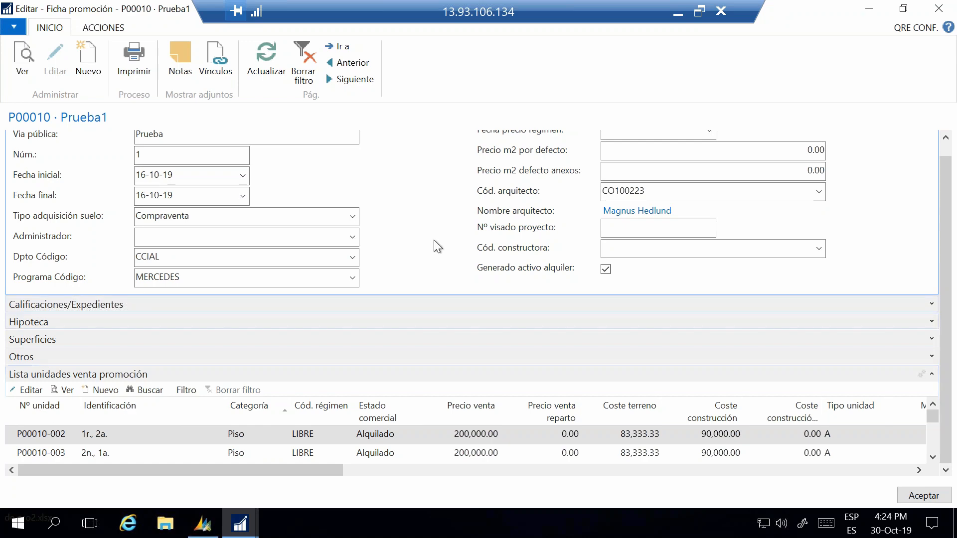
pyautogui.click(939, 8)
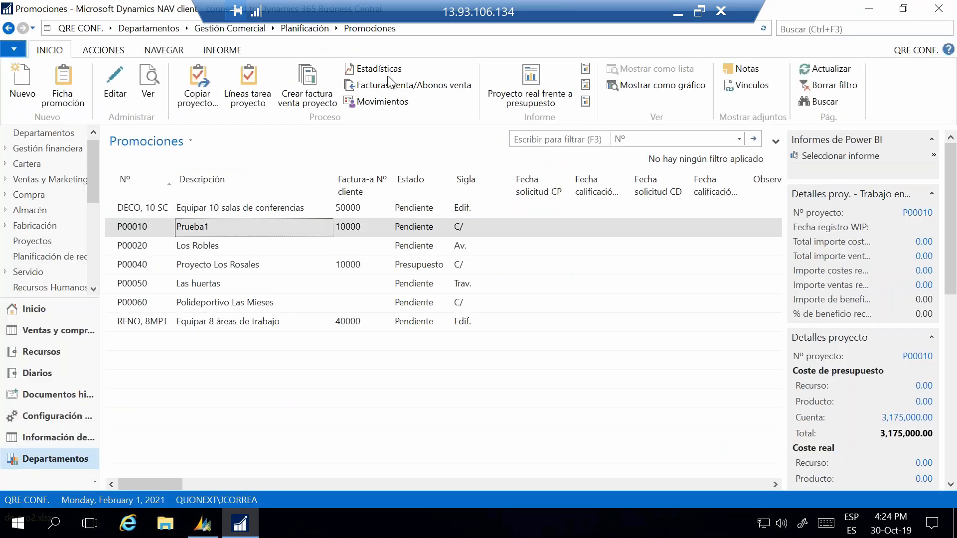
# Step: Open GDE Distribución S.A.'s sales contract for editing from Contratos de venta in Gestión Comercial planning
pyautogui.click(302, 28)
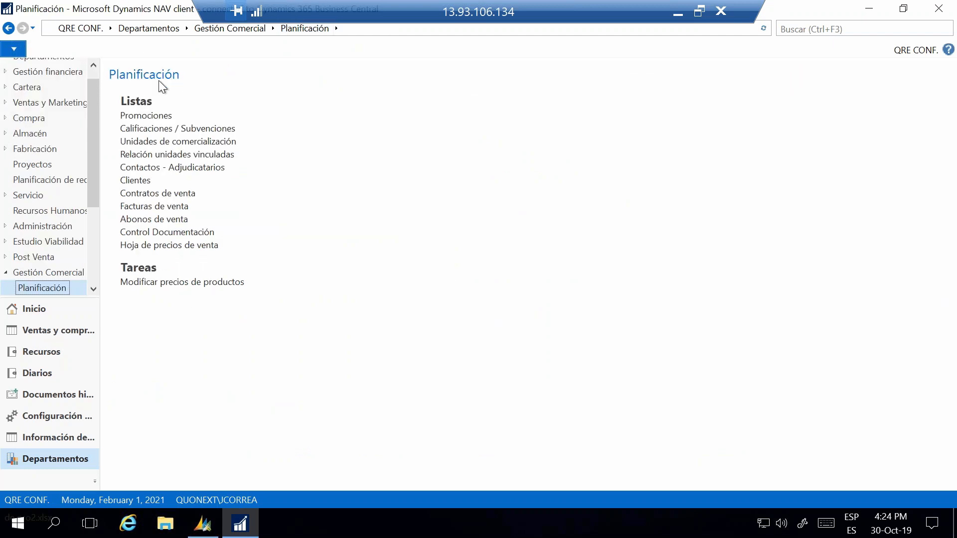
pyautogui.click(153, 193)
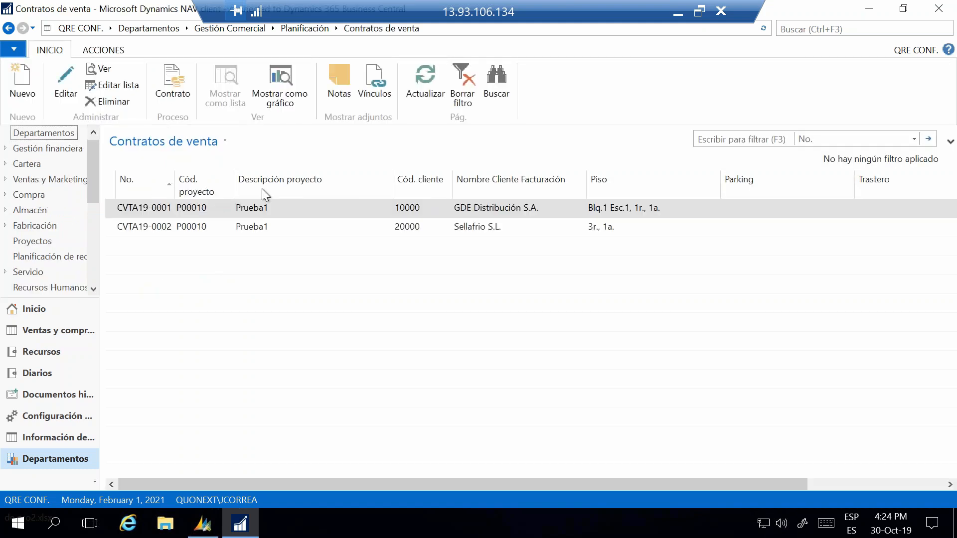
pyautogui.click(66, 87)
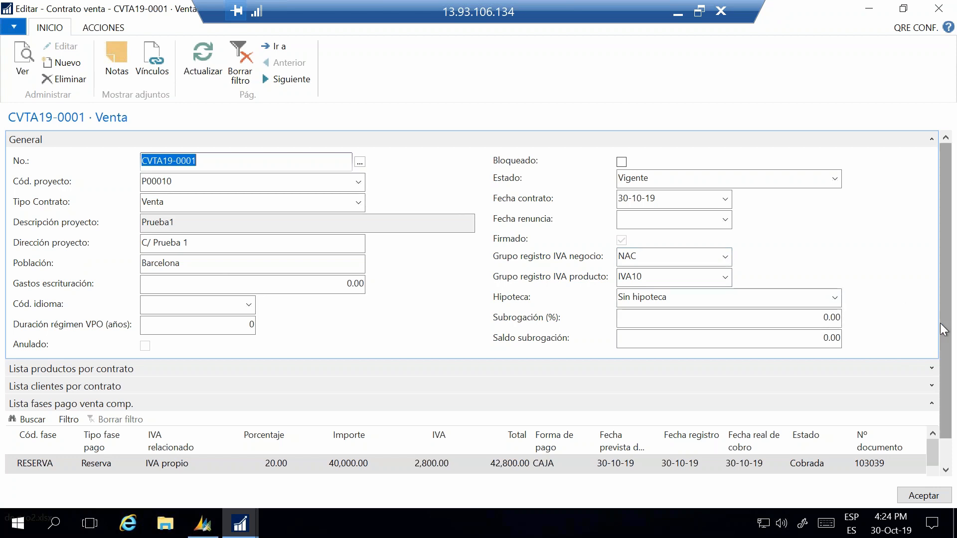
# Step: Expand the contract's Lista productos por contrato and Lista clientes por contrato sections to review the sold unit and buyer
pyautogui.moveTo(942, 322); pyautogui.dragTo(920, 379)
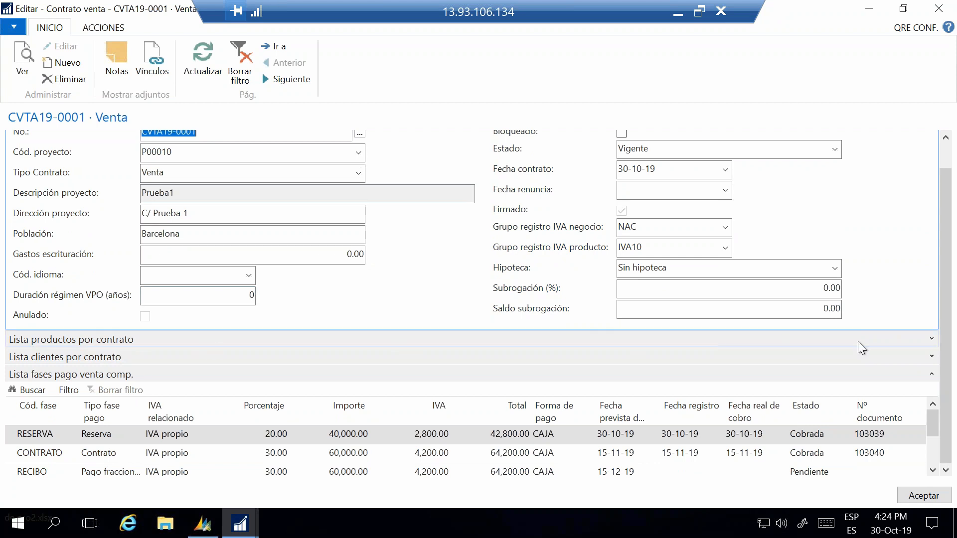
pyautogui.click(932, 339)
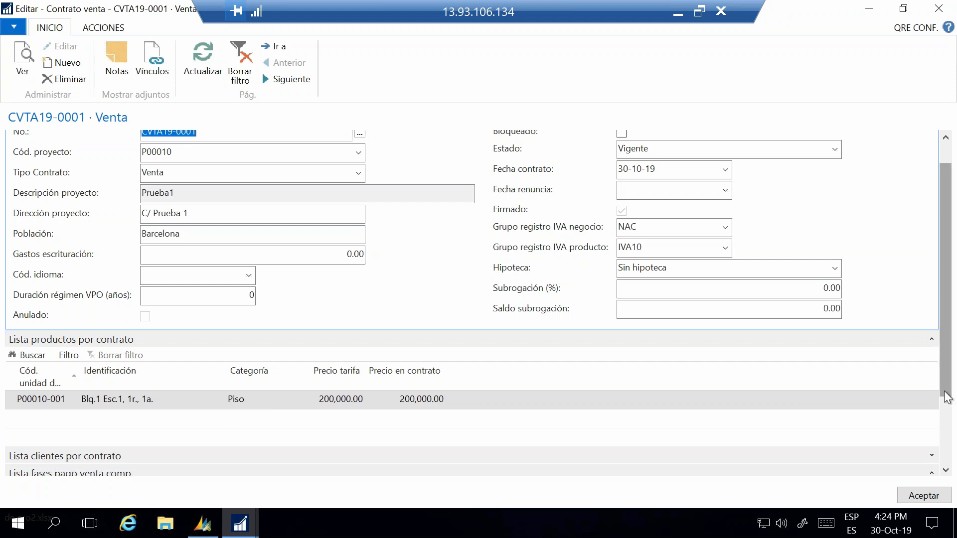
pyautogui.scroll(-3, 940, 394)
pyautogui.click(932, 375)
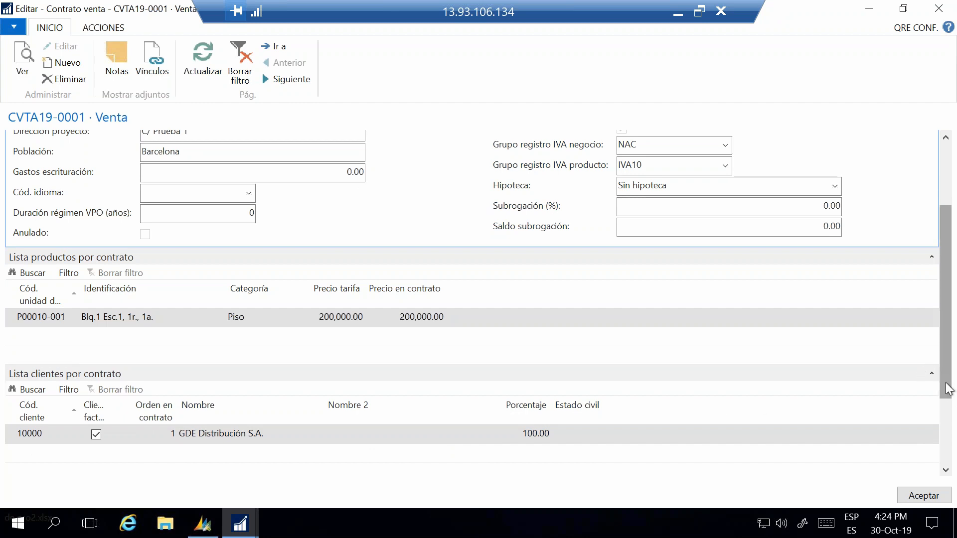
pyautogui.moveTo(950, 392); pyautogui.dragTo(950, 455)
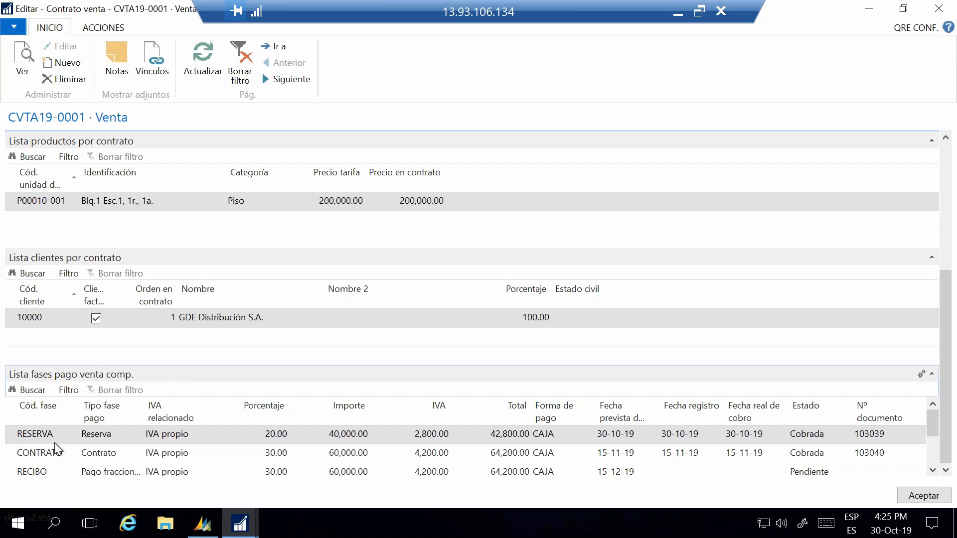
# Step: Review the contract's payment phases in Lista fases pago venta comp. and select the RESERVA phase's total
pyautogui.click(36, 474)
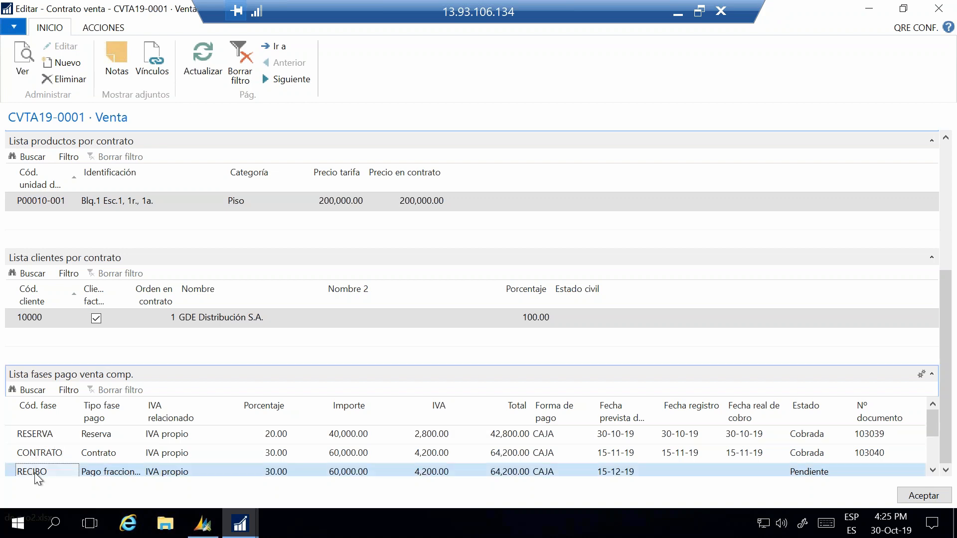
pyautogui.scroll(-1, 73, 447)
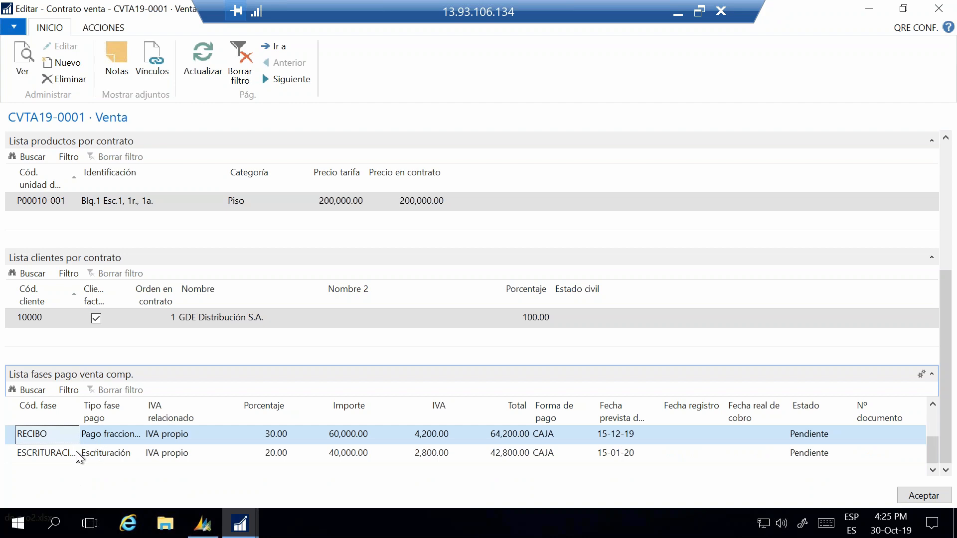
pyautogui.scroll(1, 75, 451)
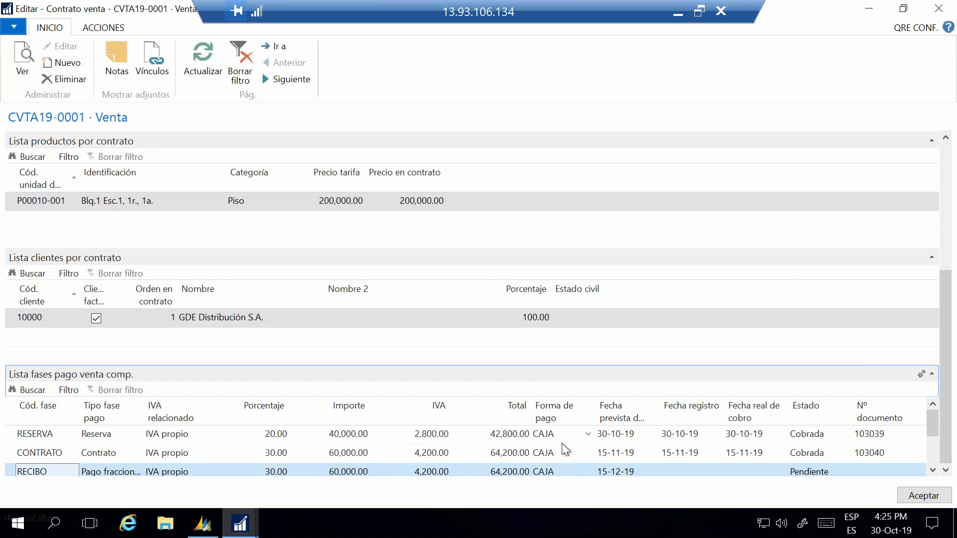
pyautogui.click(502, 435)
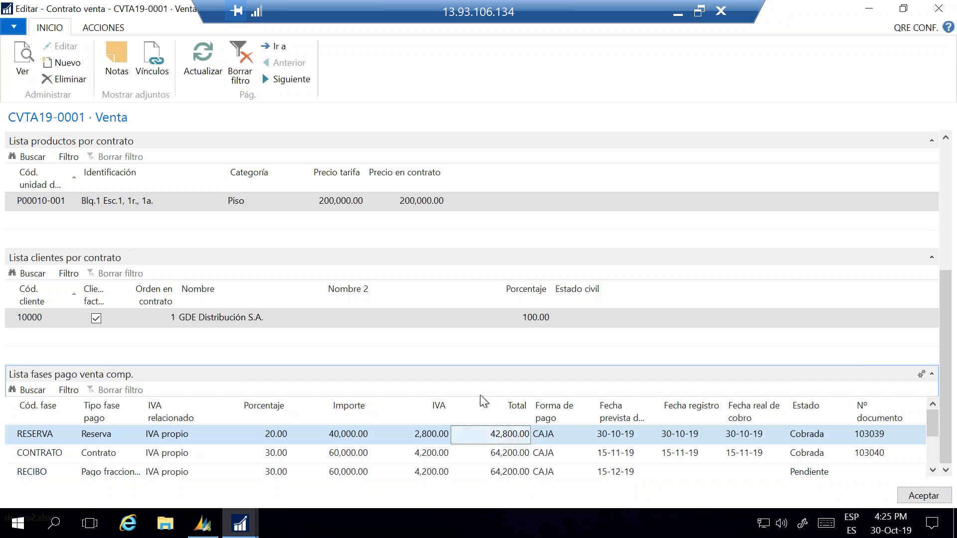
# Step: Show the contract's available actions, from Generar factura to Firmar contrato, and review the RECIBO and ESCRITURACIÓN payment phases
pyautogui.click(111, 30)
pyautogui.click(70, 80)
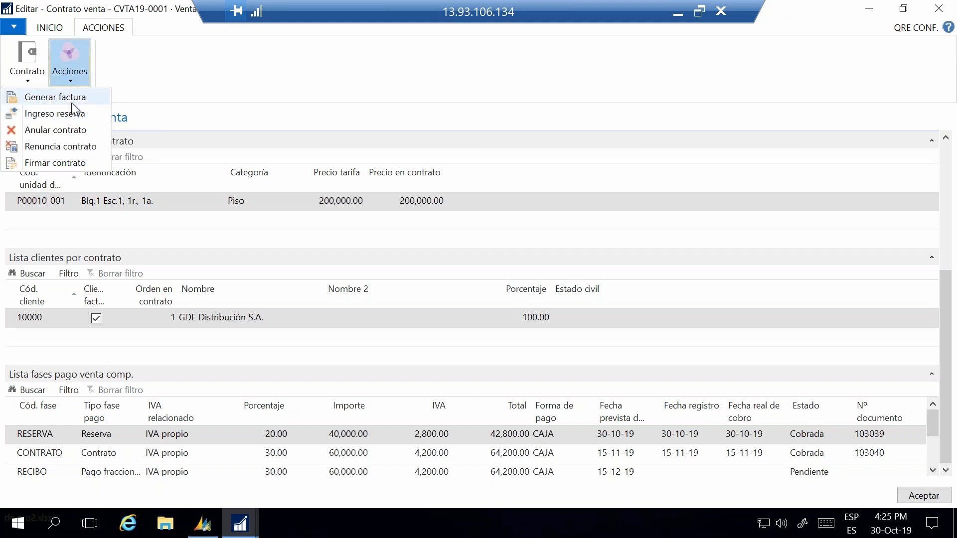
pyautogui.click(71, 102)
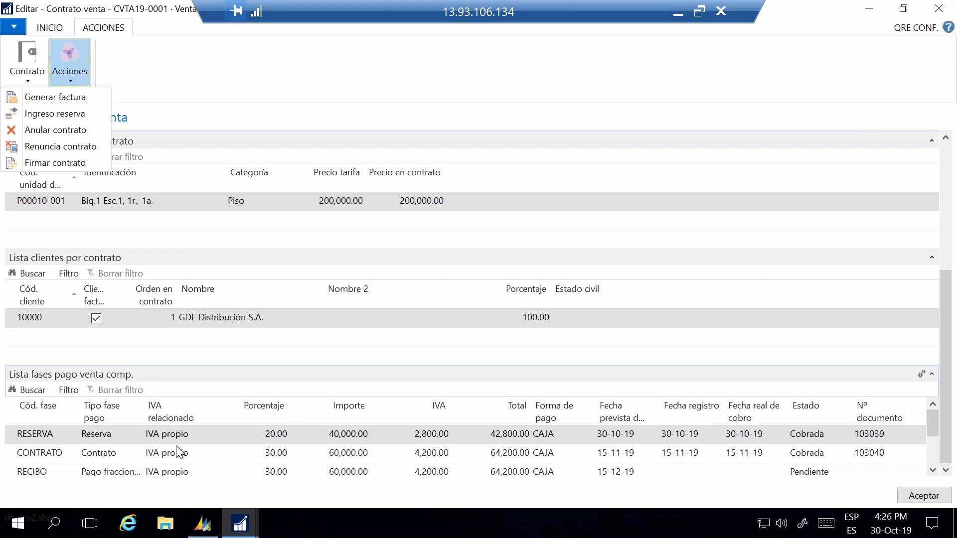
pyautogui.scroll(-2, 177, 461)
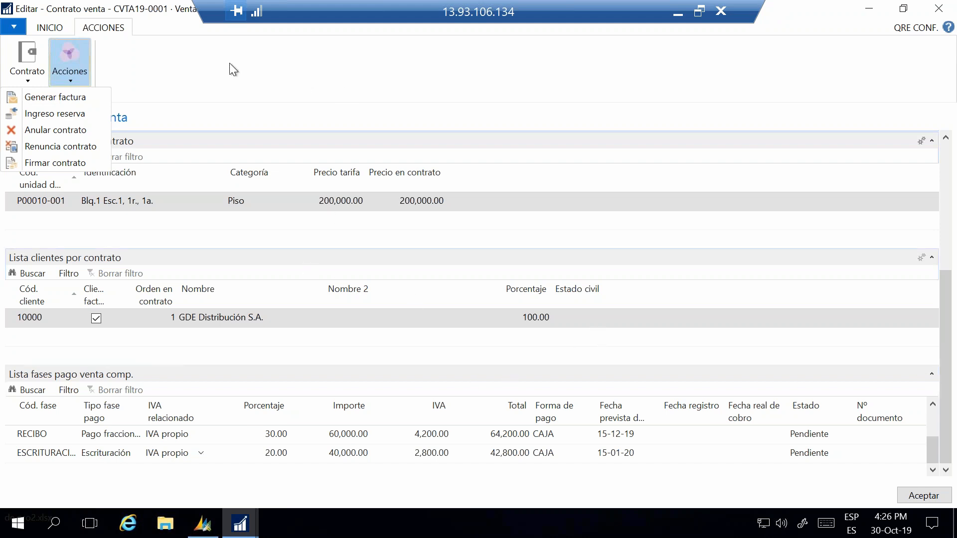
pyautogui.click(164, 14)
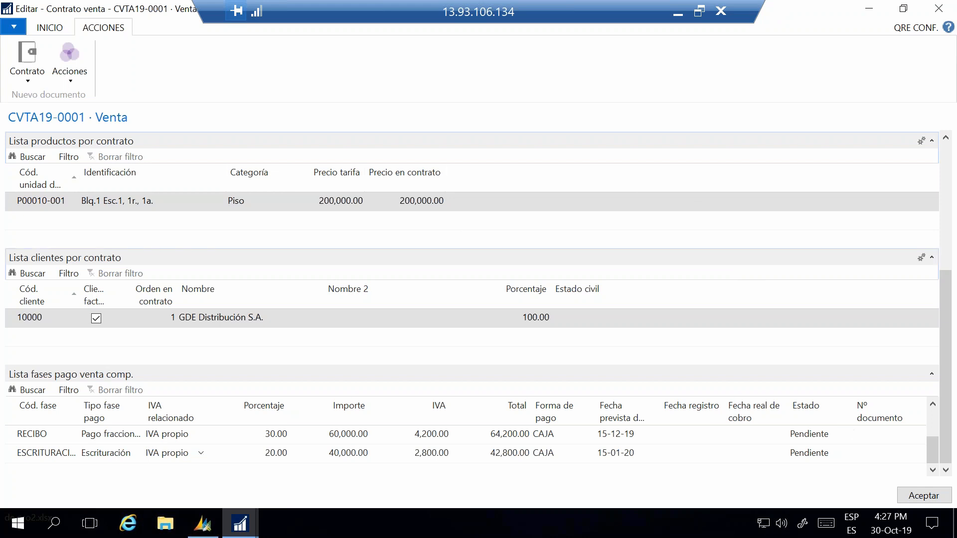
# Step: Close the sales contract and go to the Gestión Comercial area overview
pyautogui.click(926, 500)
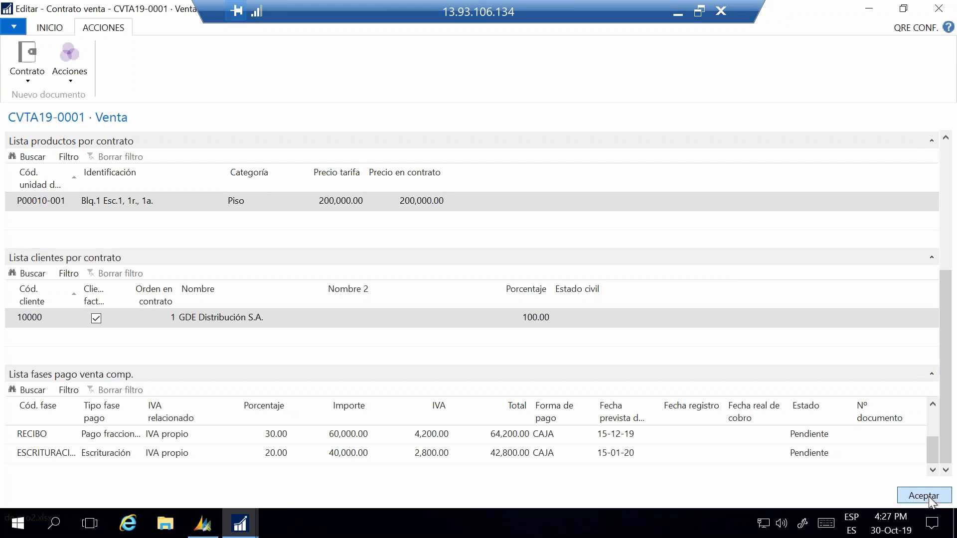
pyautogui.click(222, 29)
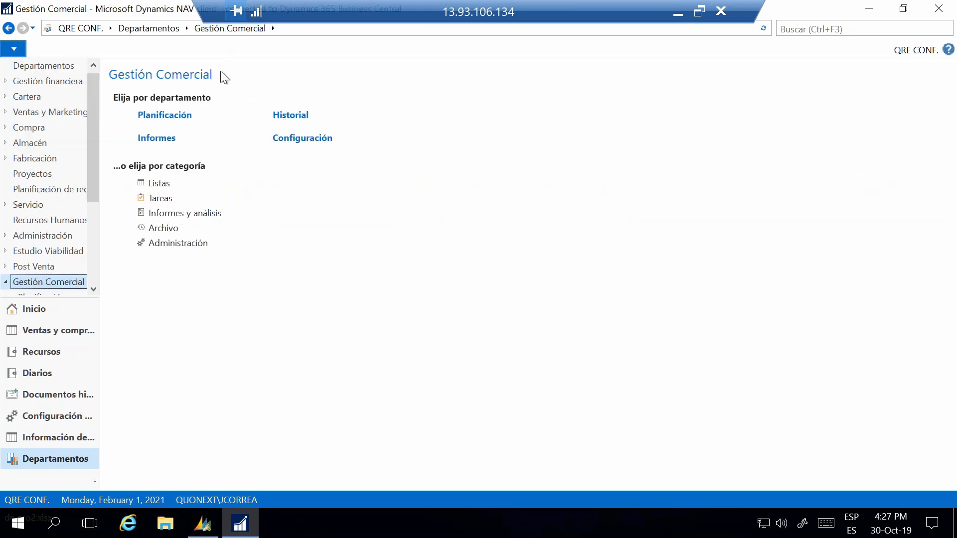
# Step: Open rental contract CALQ19-0003 for editing from the Lista Contratos alquiler in Gestión Patrimonio's Planificación
pyautogui.click(149, 28)
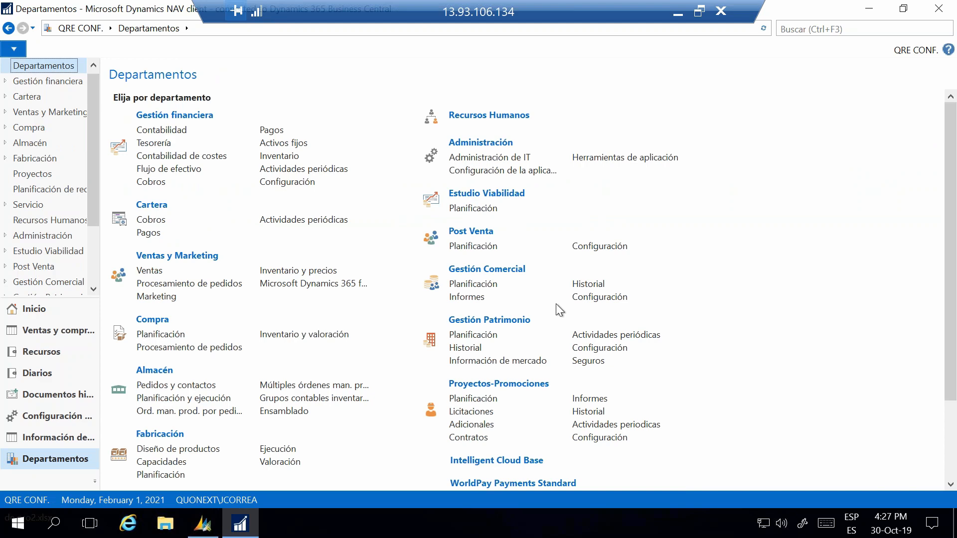
pyautogui.scroll(-3, 548, 300)
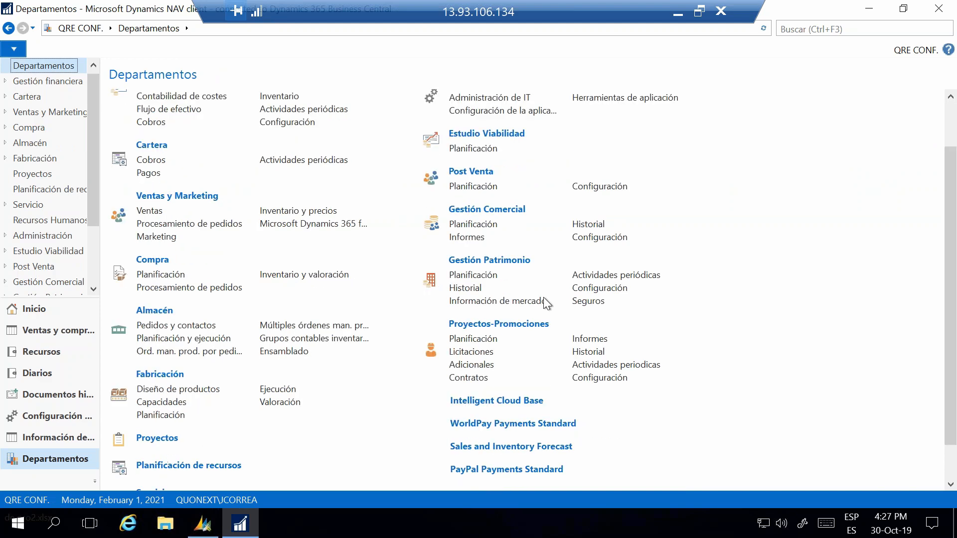
pyautogui.click(490, 281)
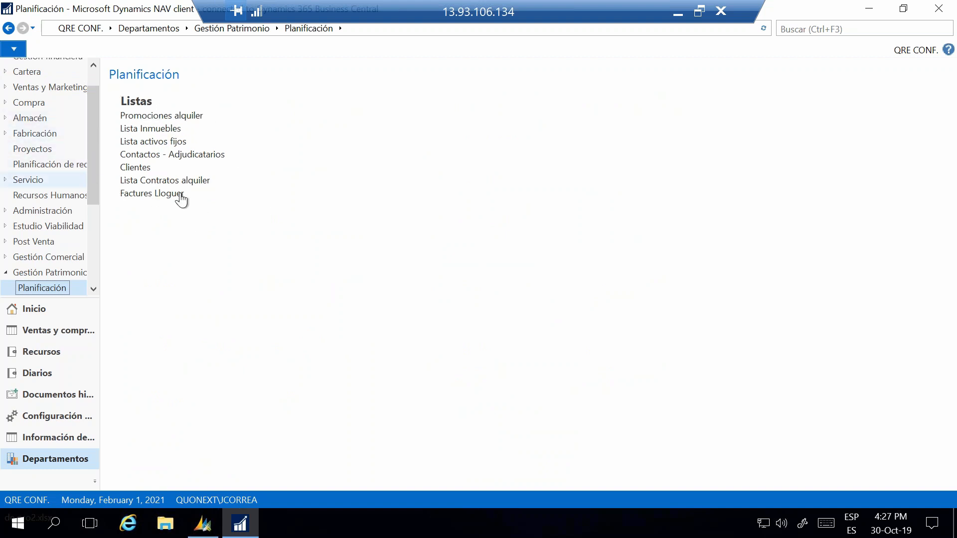
pyautogui.click(162, 182)
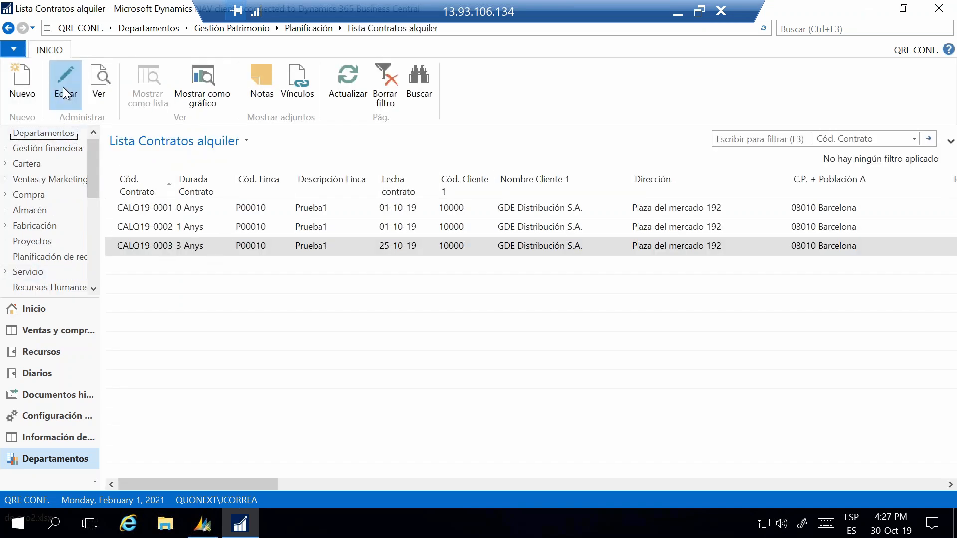
pyautogui.click(63, 87)
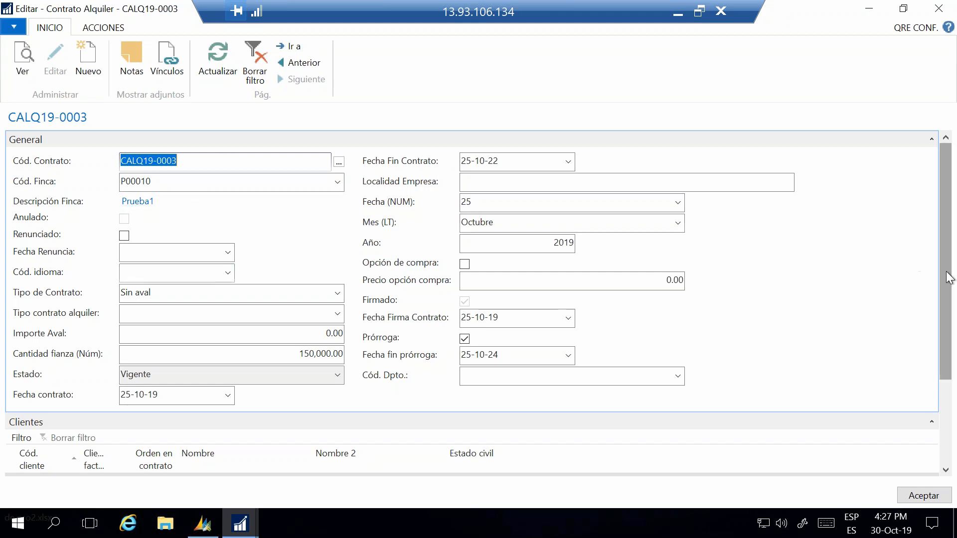
# Step: Review the rental contract's general data and Clientes, and expand its Unidades section to examine the rented unit
pyautogui.moveTo(949, 282); pyautogui.dragTo(945, 399)
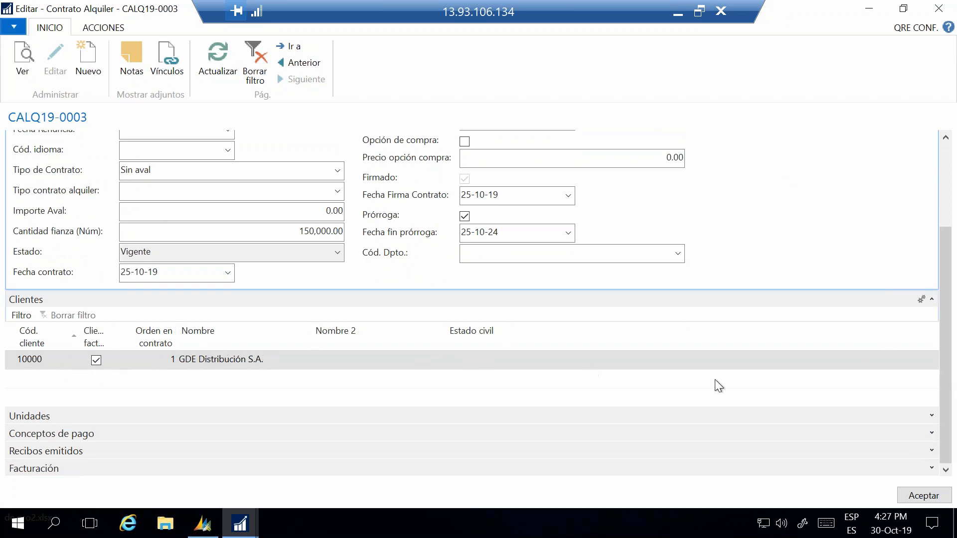
pyautogui.click(932, 416)
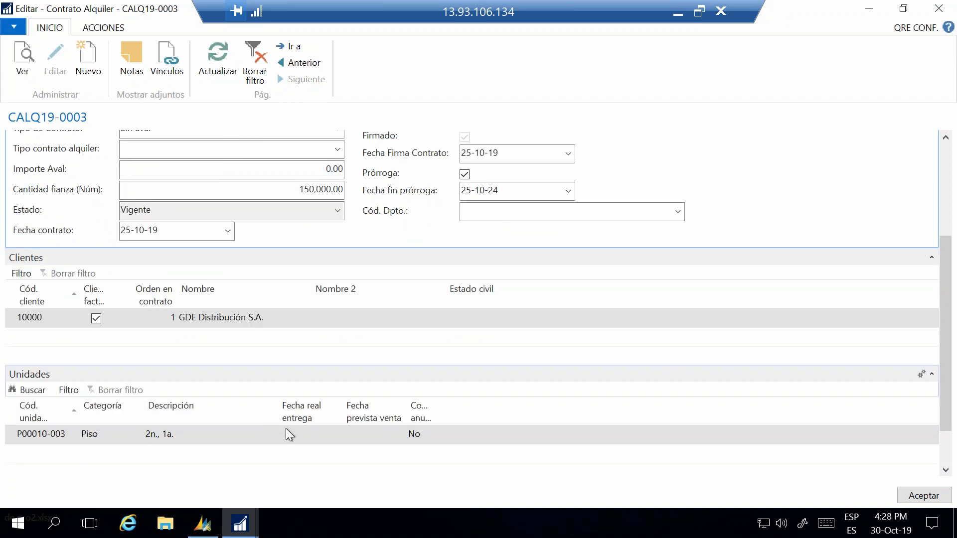
pyautogui.scroll(-2, 944, 423)
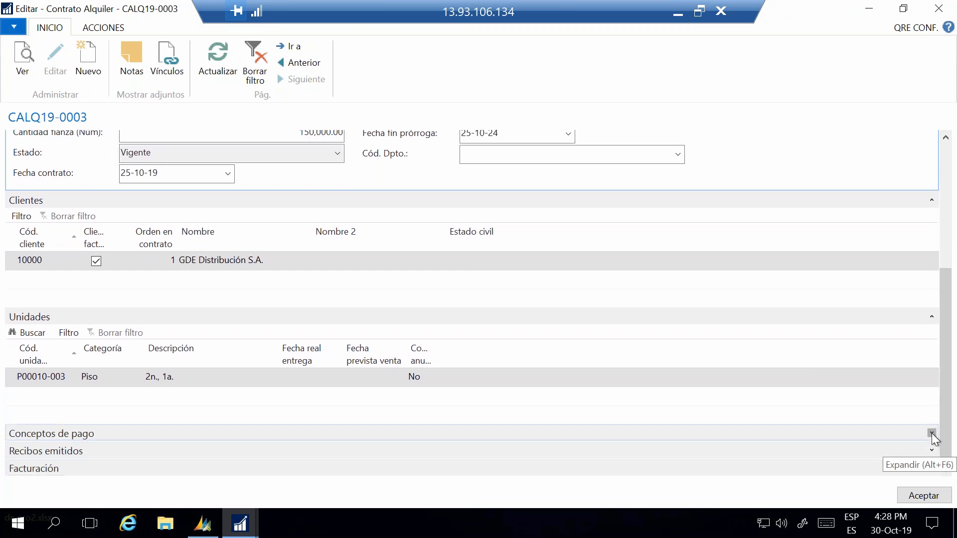
# Step: Expand Conceptos de pago to review the RENTA line through to its last period column, and close the rental contract
pyautogui.click(932, 432)
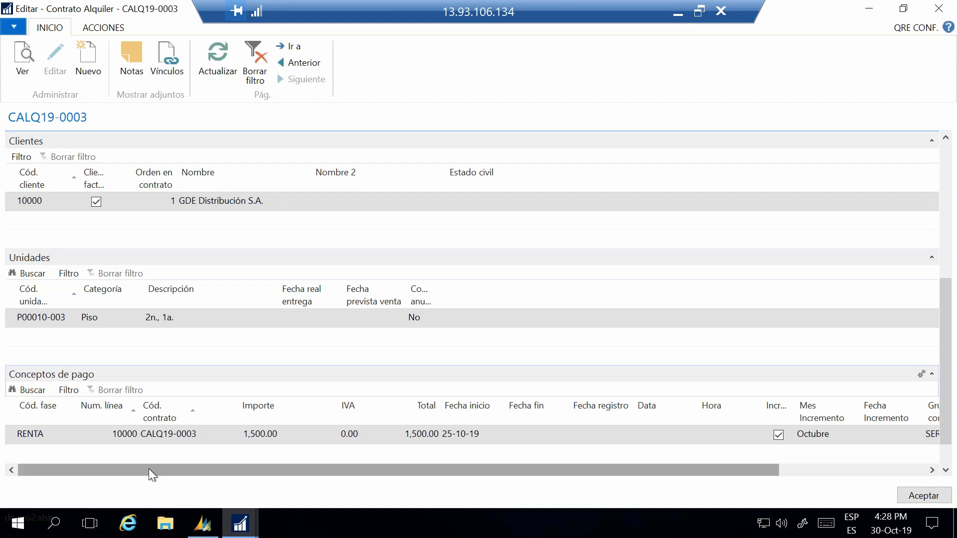
pyautogui.moveTo(151, 468); pyautogui.dragTo(576, 469)
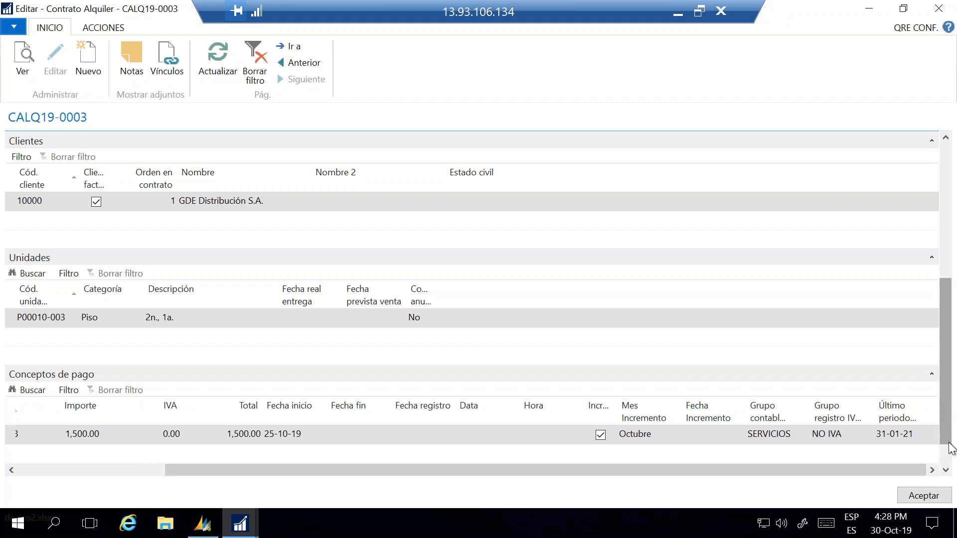
pyautogui.click(947, 470)
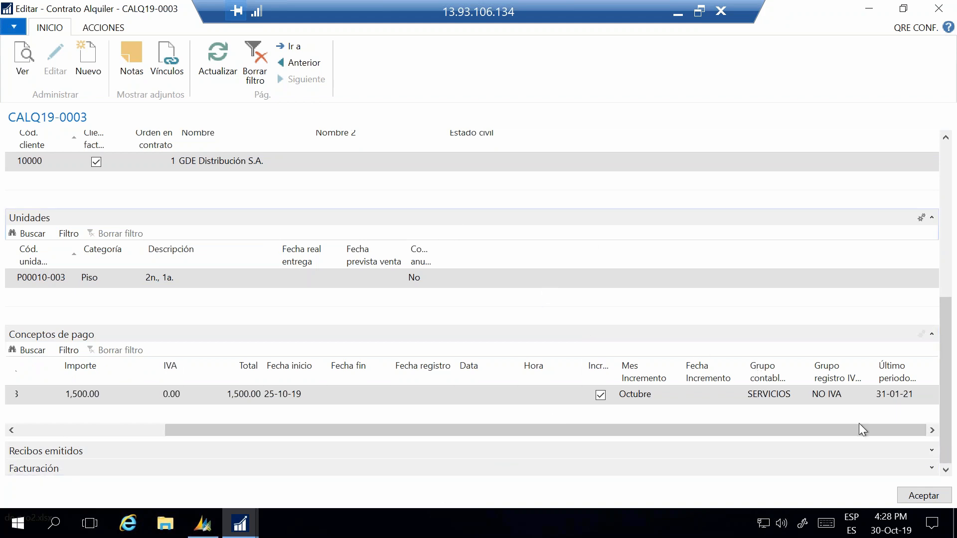
pyautogui.click(935, 11)
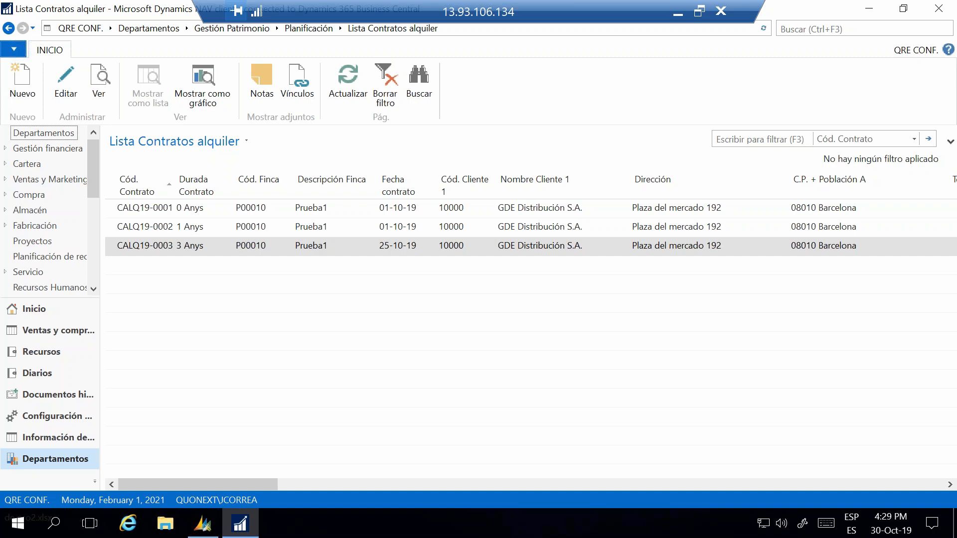
# Step: Reopen rental contract CALQ19-0003 and review its general data, Clientes, Unidades and Conceptos de pago sections
pyautogui.click(23, 79)
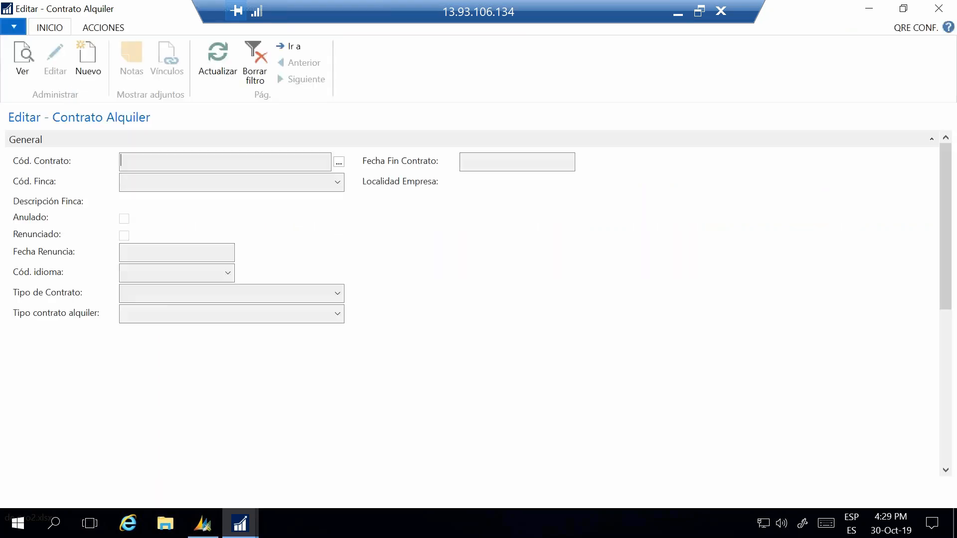
pyautogui.scroll(-1, 256, 390)
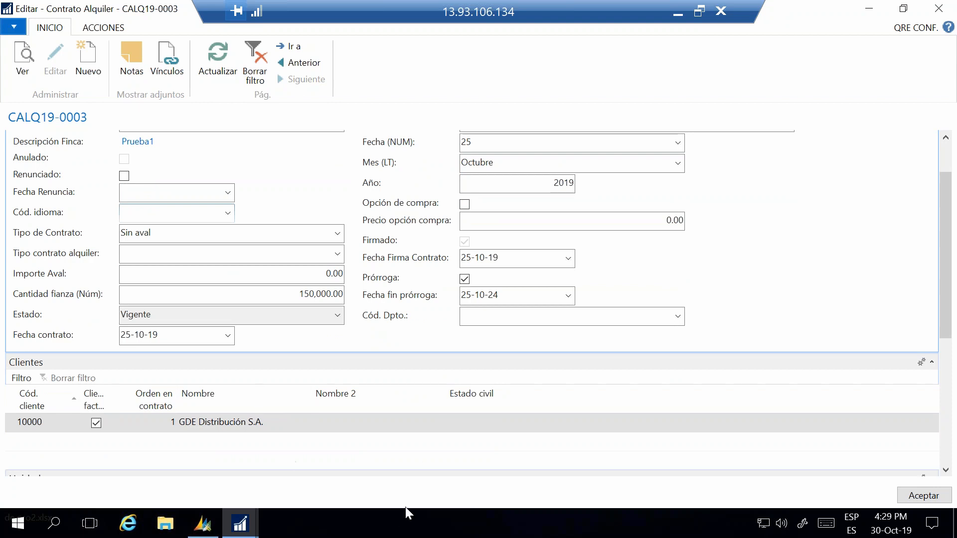
pyautogui.moveTo(946, 316); pyautogui.dragTo(946, 435)
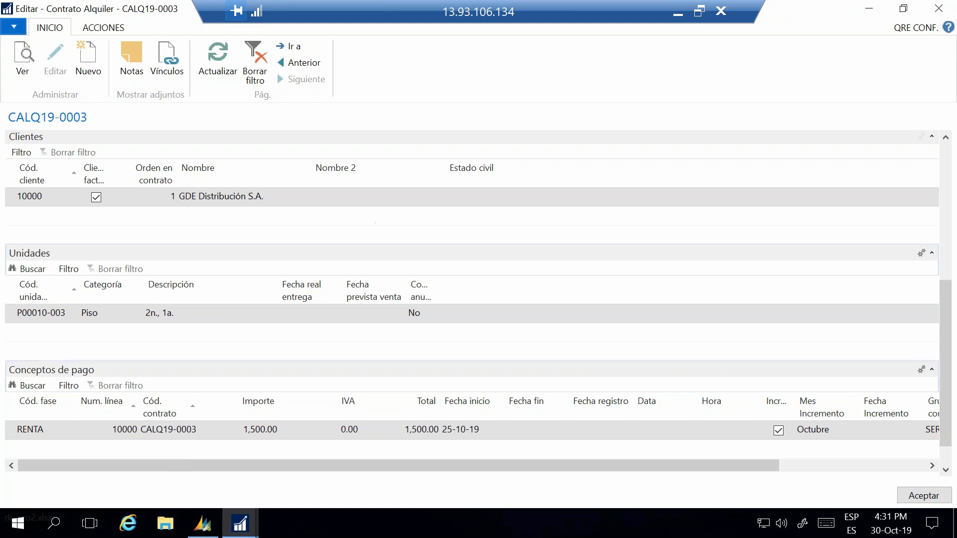
# Step: Close the rental contract and return to the Departamentos overview
pyautogui.click(932, 11)
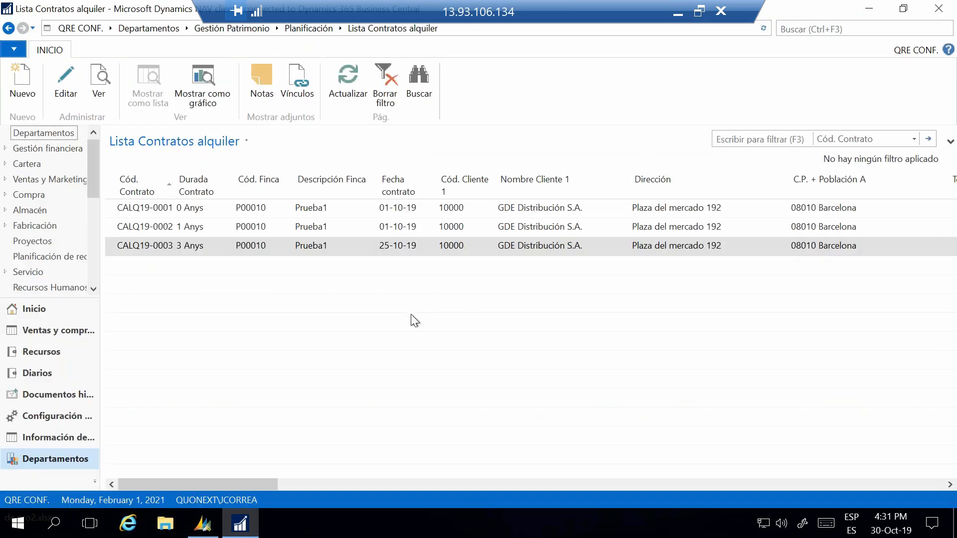
pyautogui.click(153, 30)
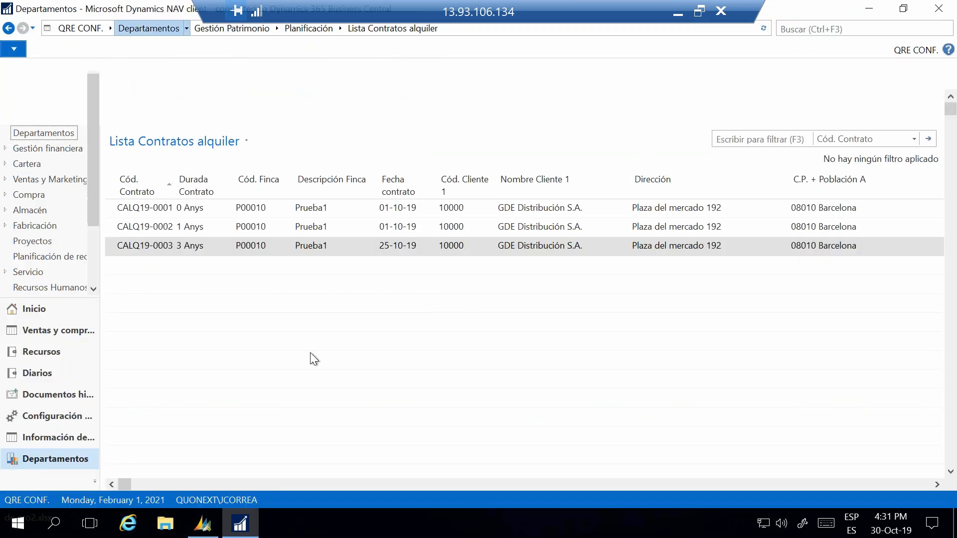